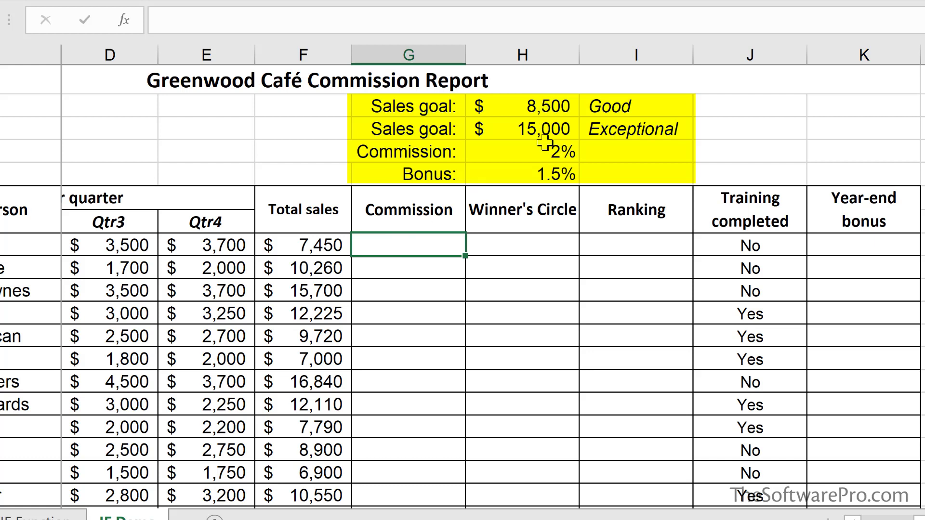
Insert the IF function in cell G8, the first cell of the Commission column
mouse_move(544, 106)
mouse_down()
mouse_move(545, 207)
mouse_move(541, 176)
mouse_move(644, 161)
mouse_move(644, 177)
mouse_up()
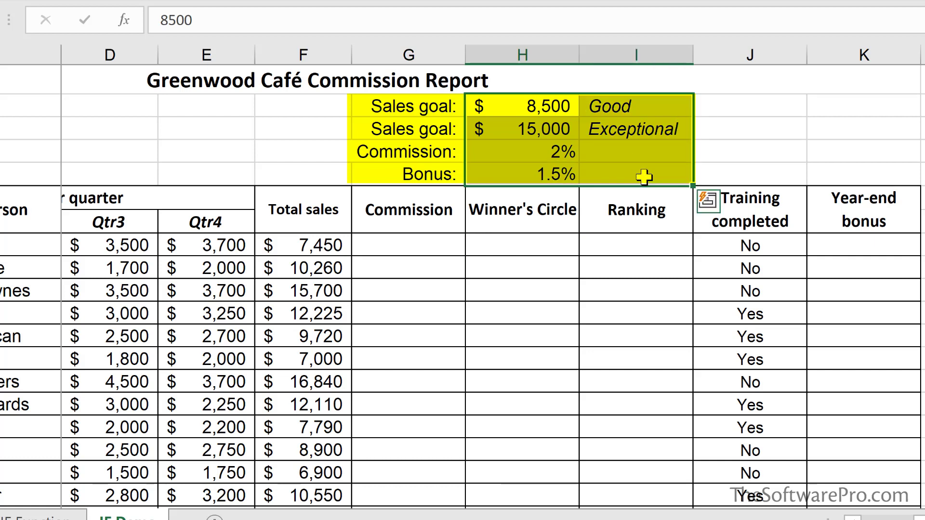
click(417, 244)
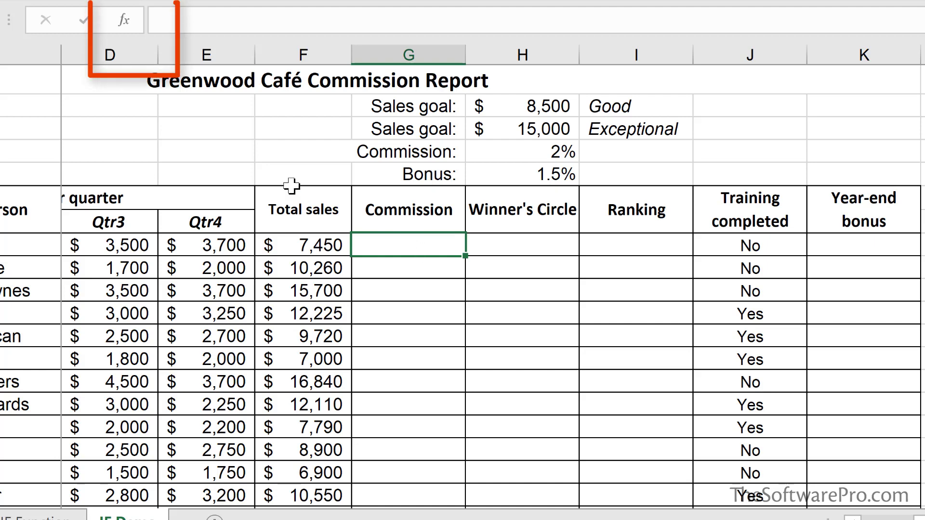
click(125, 23)
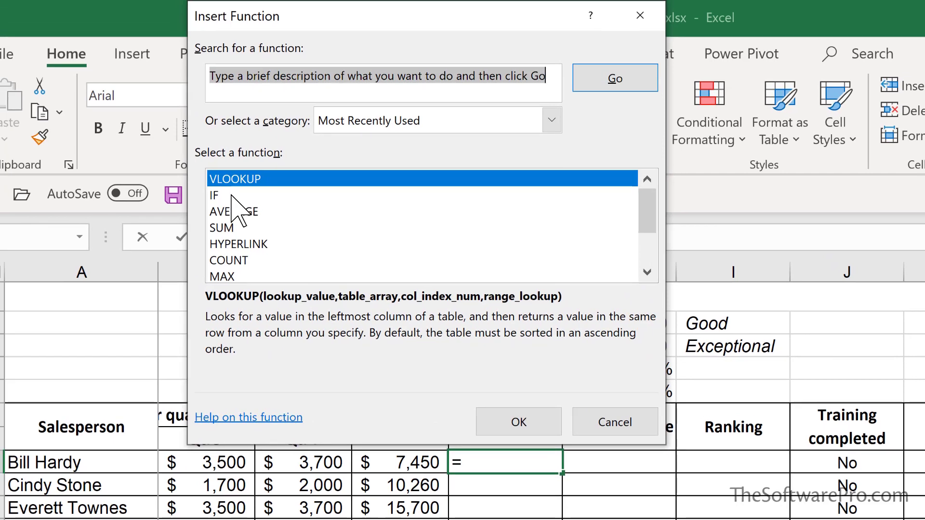
click(232, 196)
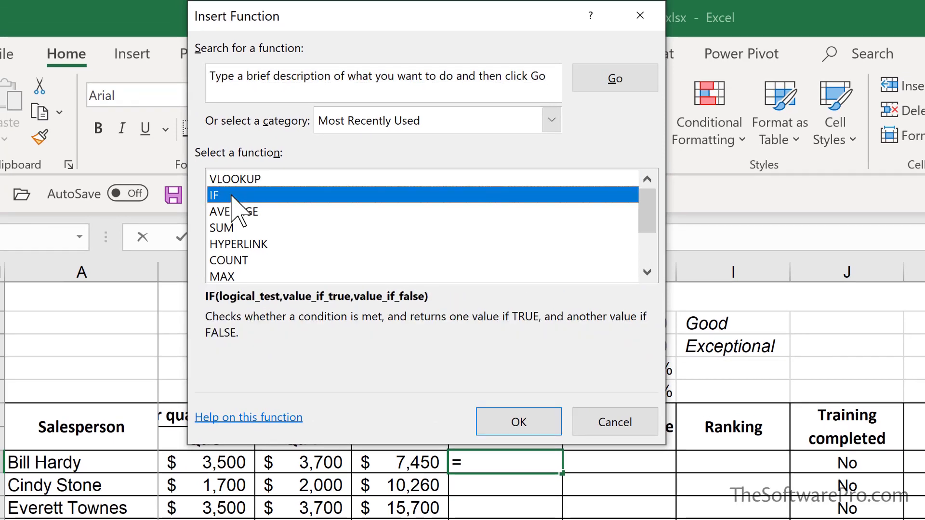
click(552, 121)
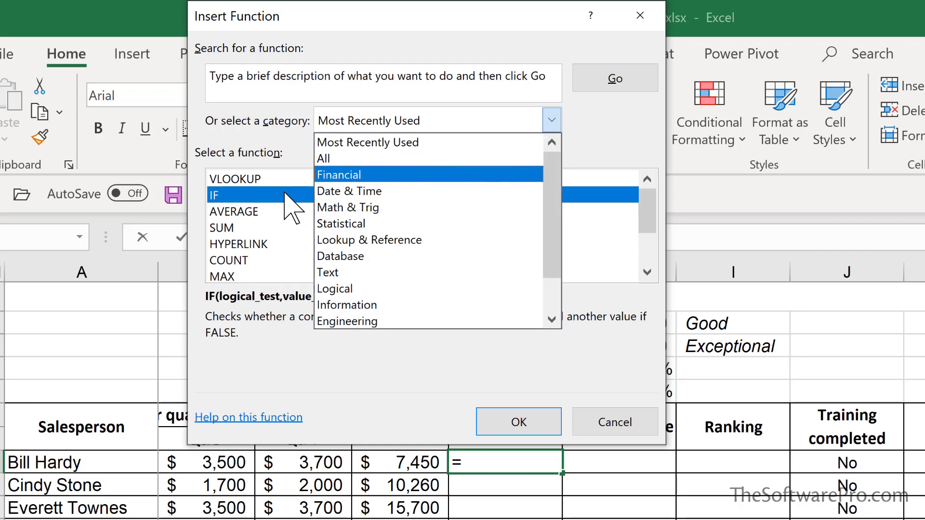
click(488, 399)
click(512, 422)
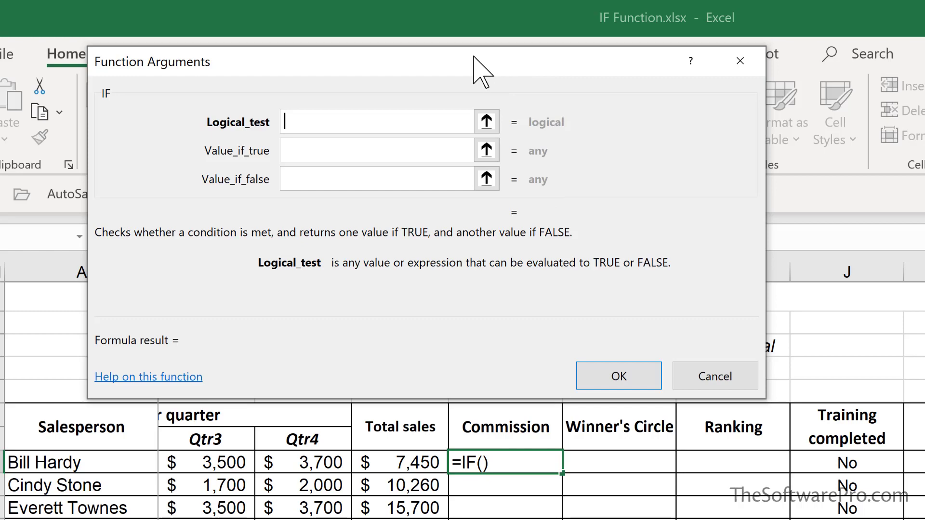
Set the IF function's Logical_test to F8>=$H$2, comparing total sales with an absolute reference to the Good sales goal
drag(457, 62, 903, 157)
drag(764, 68, 865, 131)
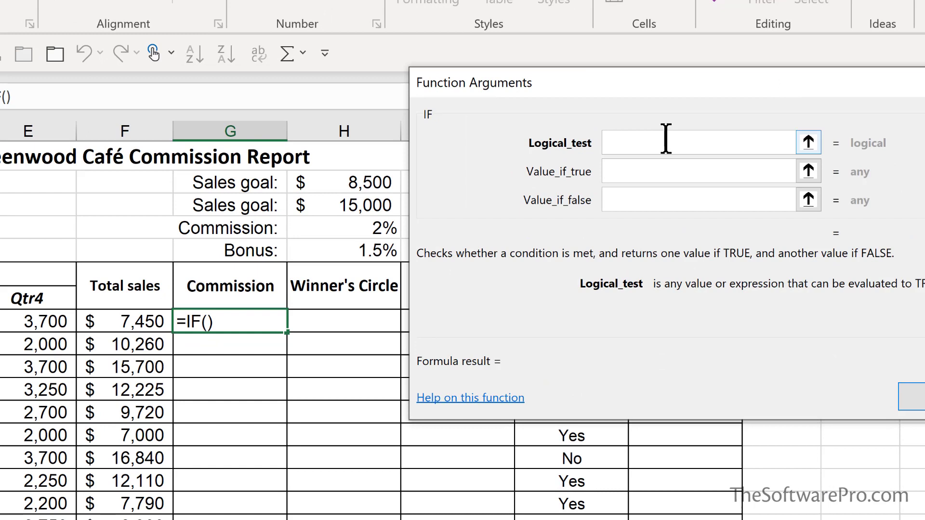
click(665, 140)
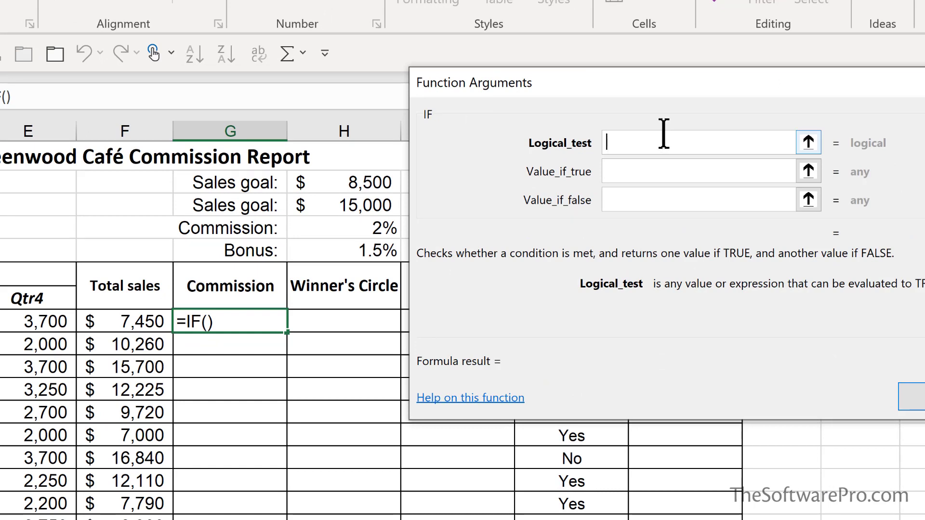
click(120, 321)
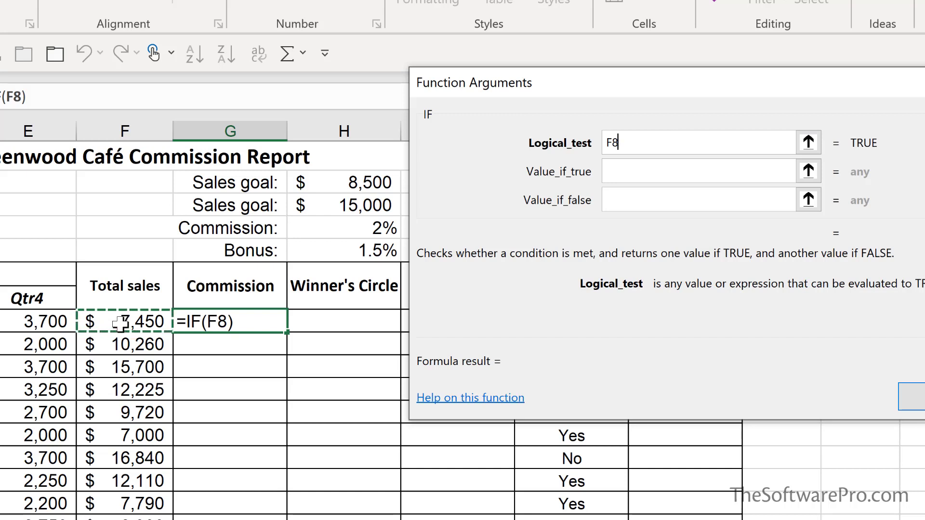
text(>=)
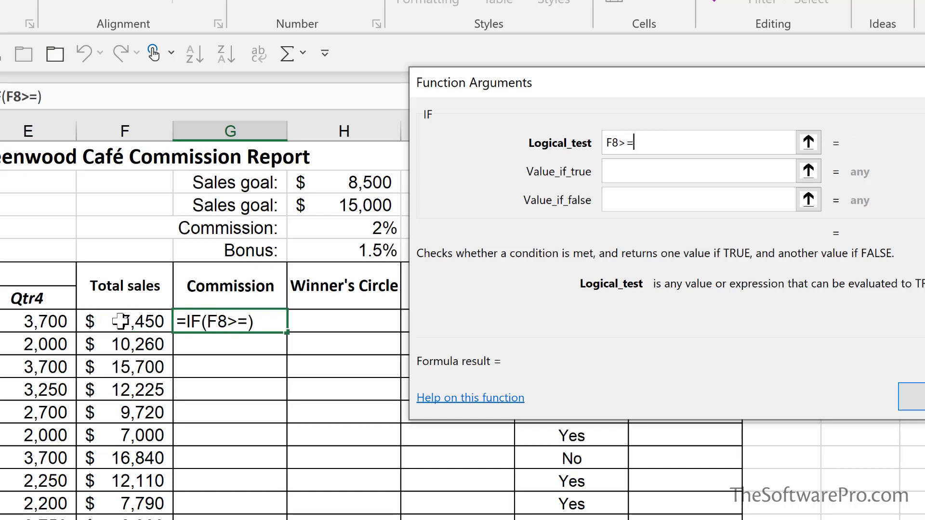
click(349, 182)
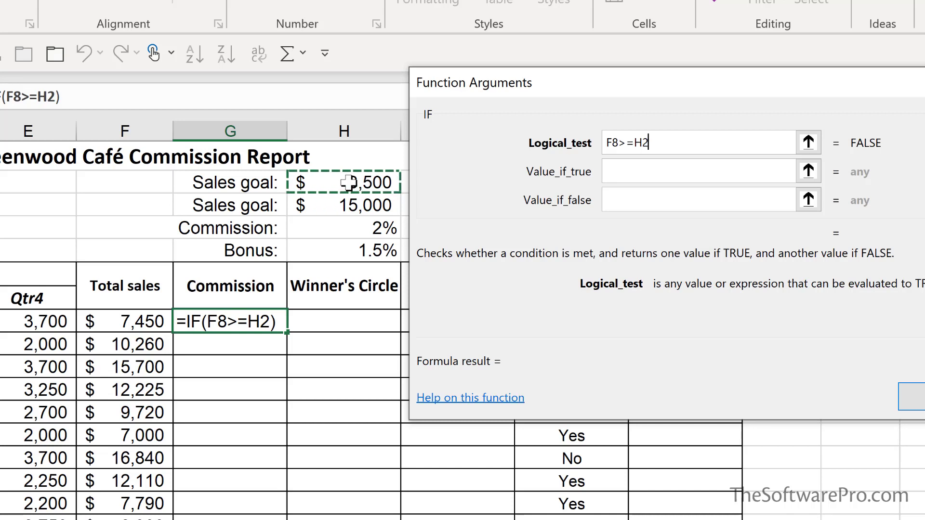
key(F4)
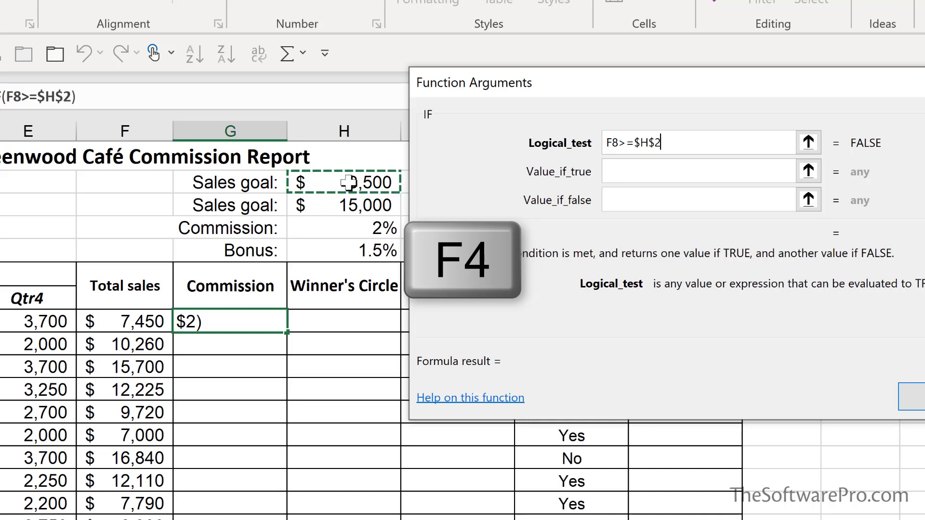
Set Value_if_true to F8*$H$4, multiplying total sales by an absolute reference to the commission rate
click(625, 169)
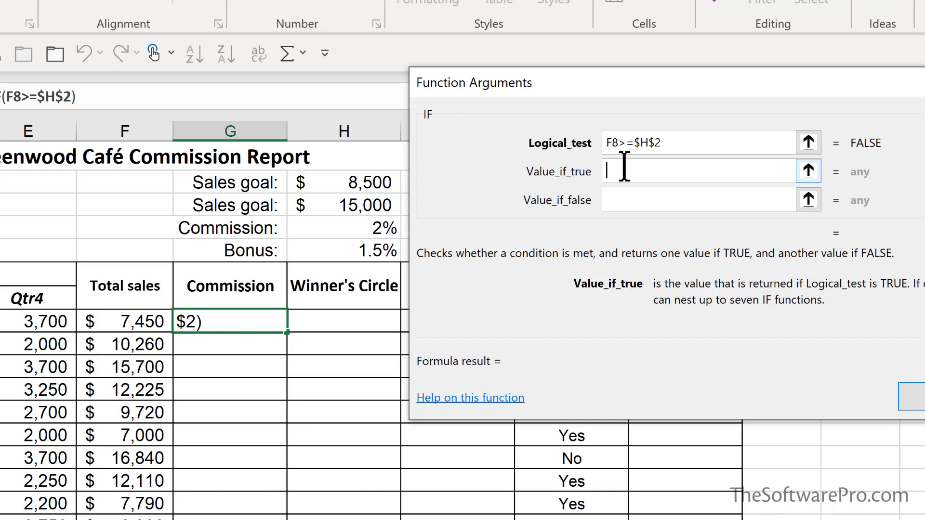
click(130, 323)
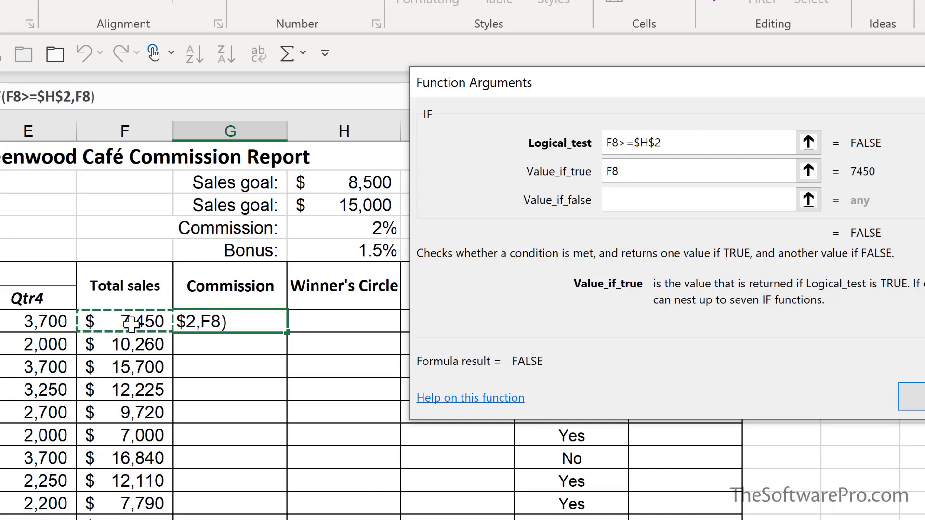
text(*)
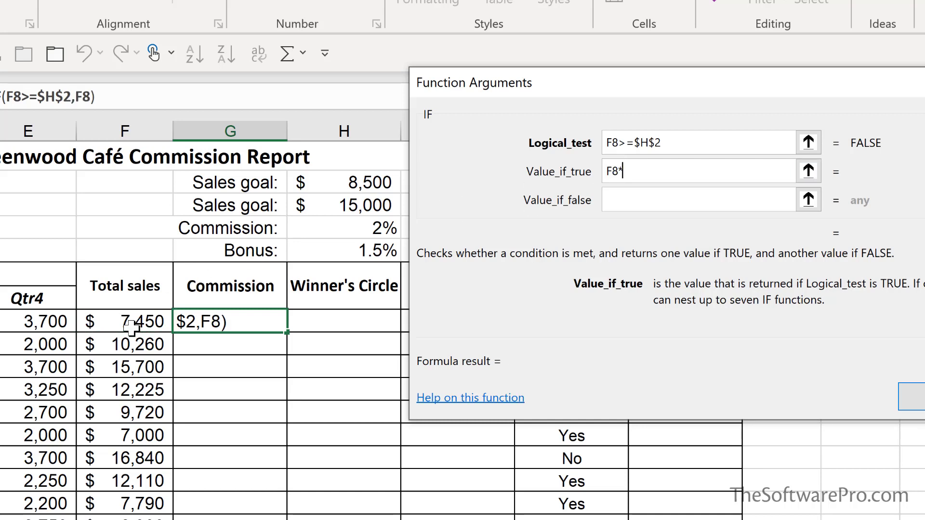
click(371, 223)
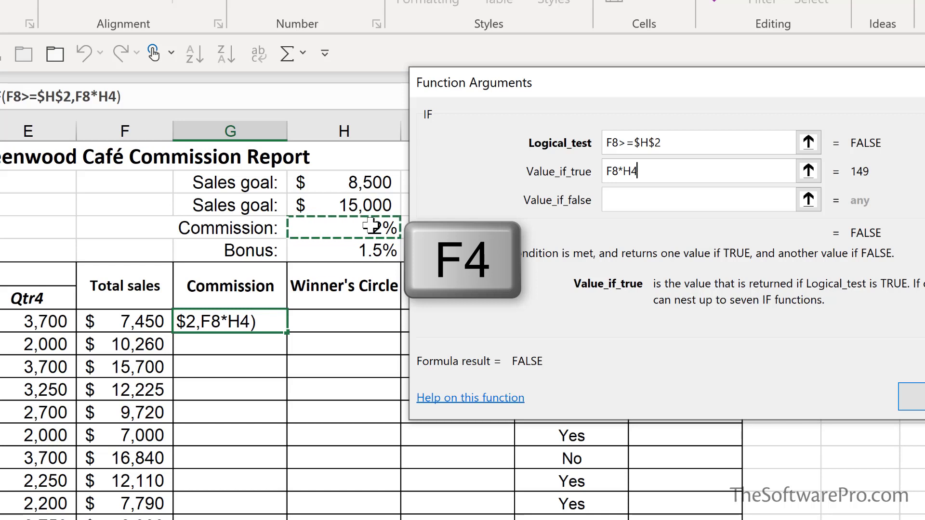
key(F4)
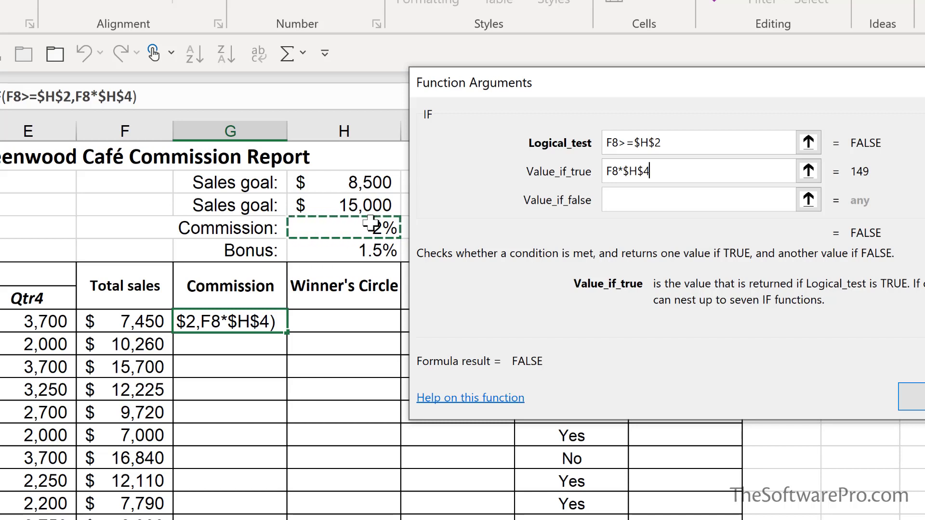
Set Value_if_false to N/A, and fill the completed G8 formula down the Commission column
click(657, 200)
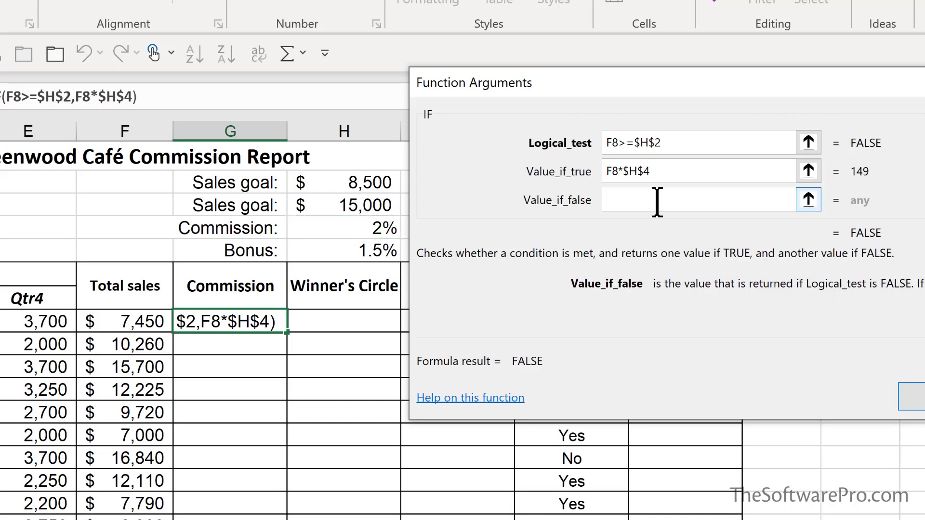
text(N/)
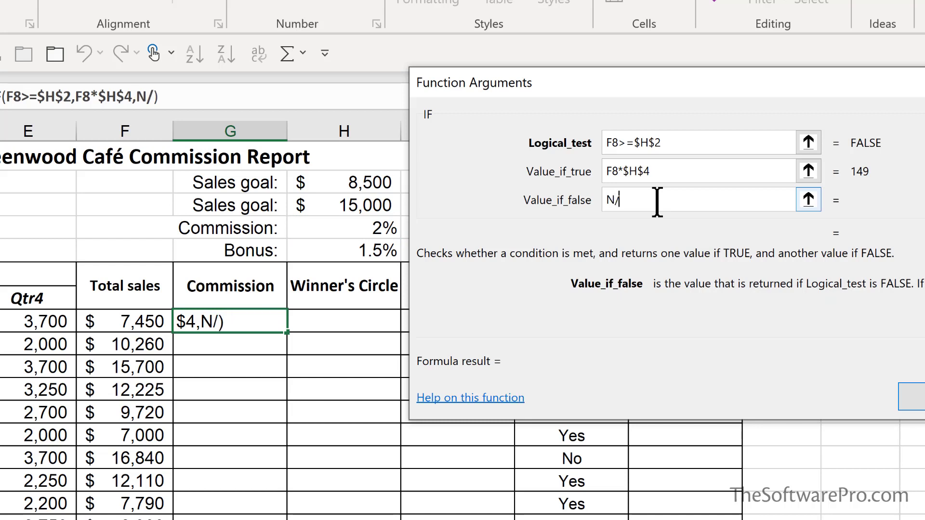
text(A)
key(Return)
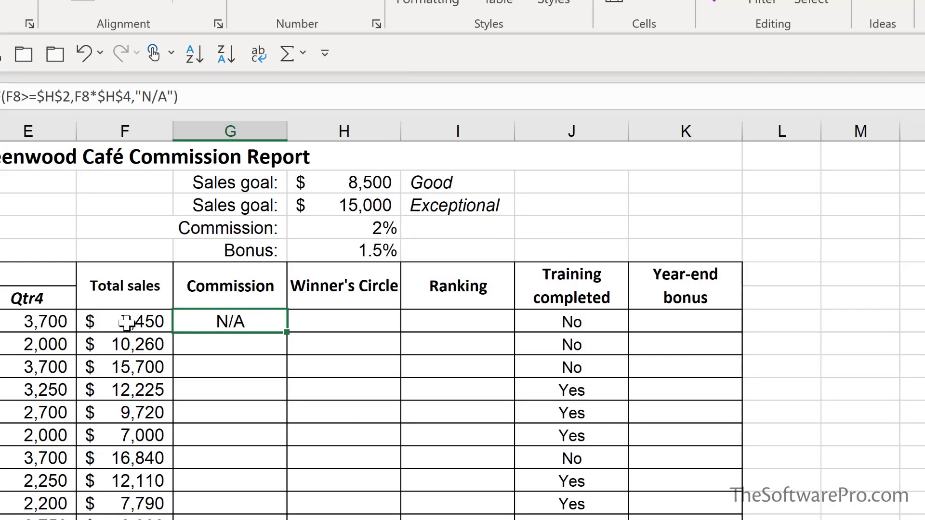
double_click(289, 333)
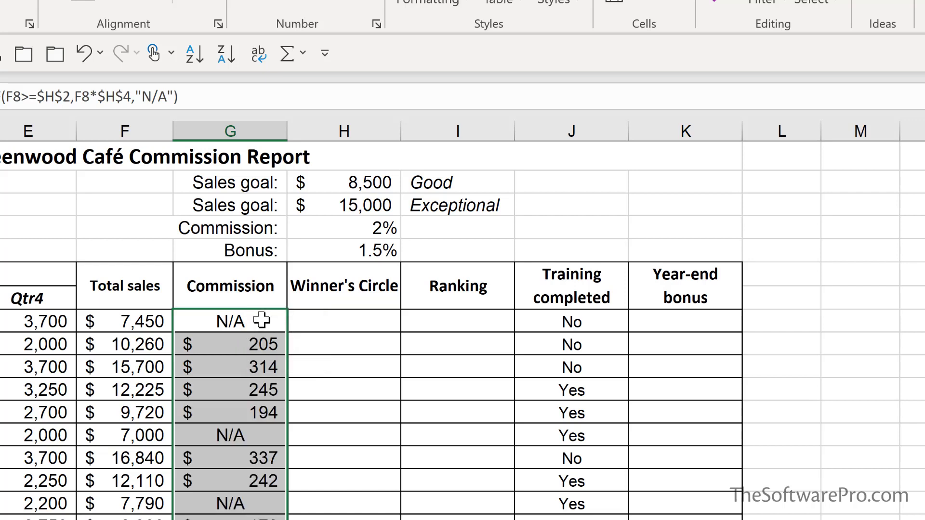
click(262, 321)
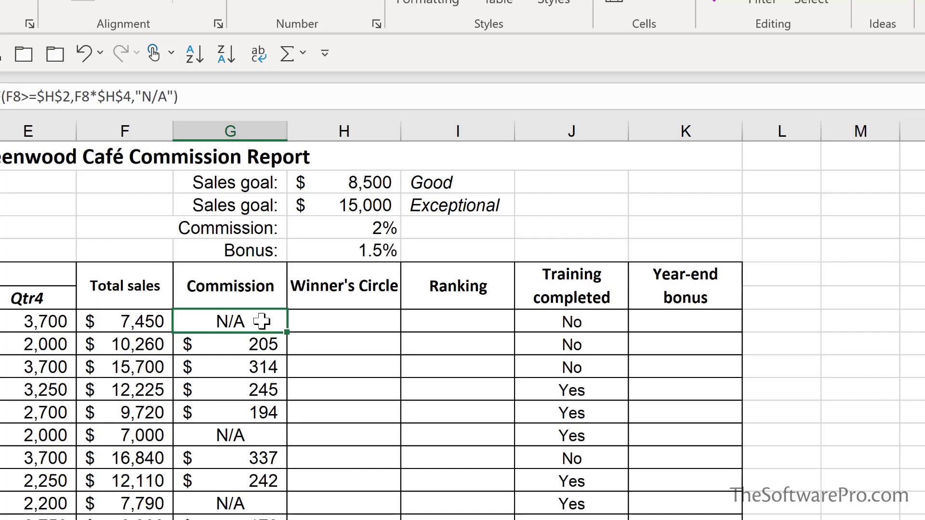
Name cell H2, the Good sales goal, SalesGoalLow
click(357, 183)
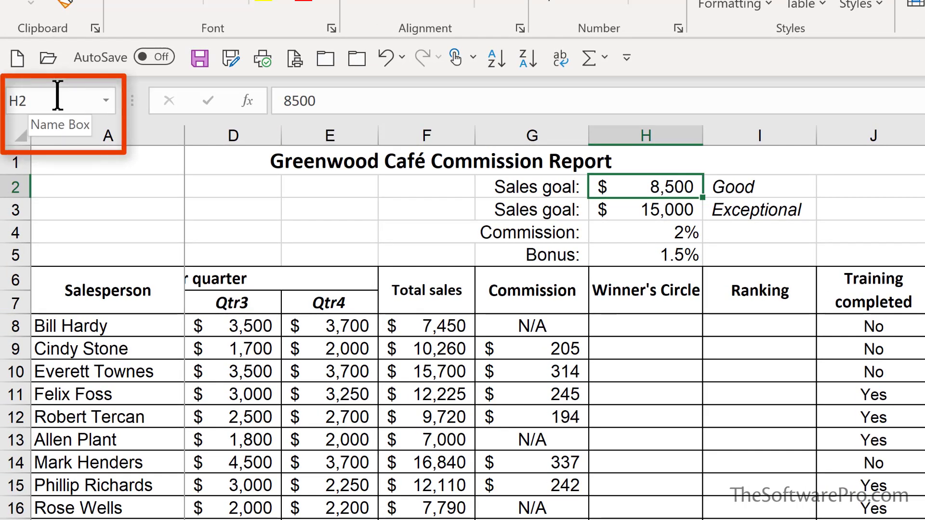
click(58, 95)
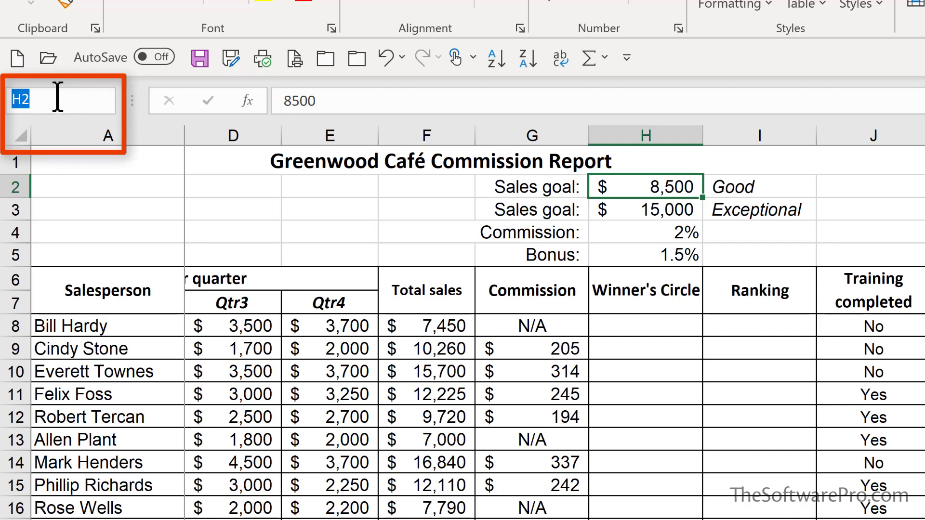
key(BackSpace)
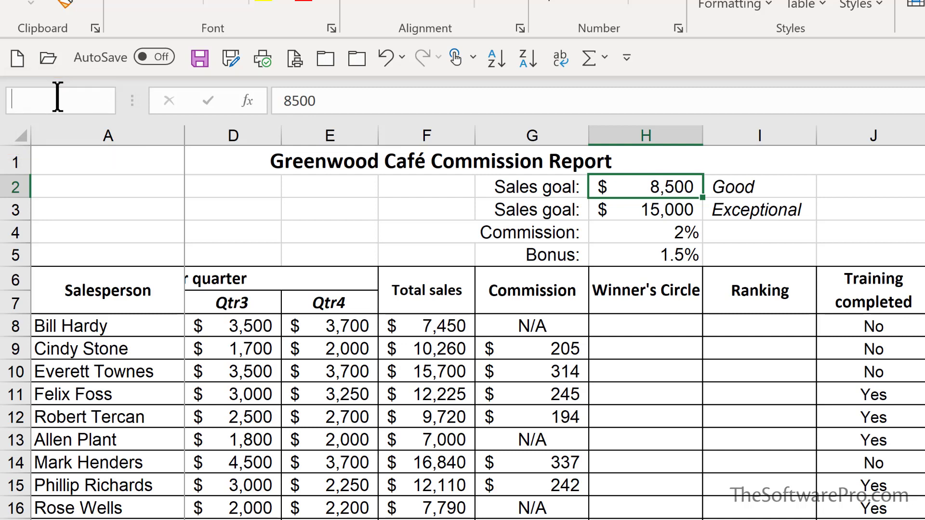
text(SalesGoalLow)
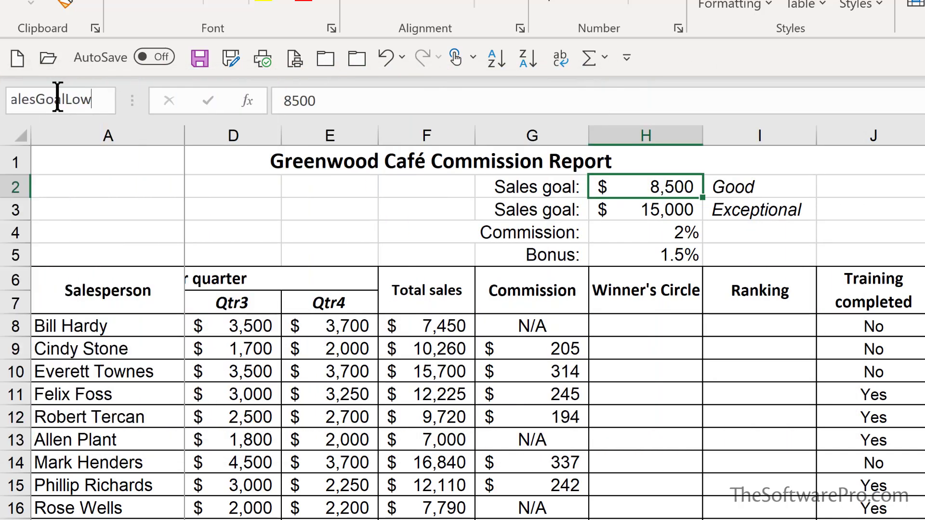
key(Return)
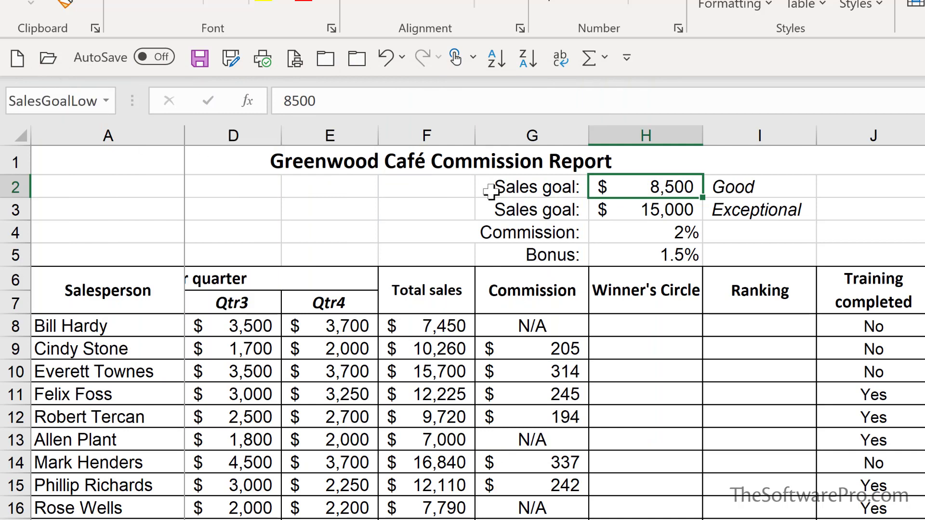
Name cell H3, the Exceptional sales goal, SalesGoalHigh
click(644, 210)
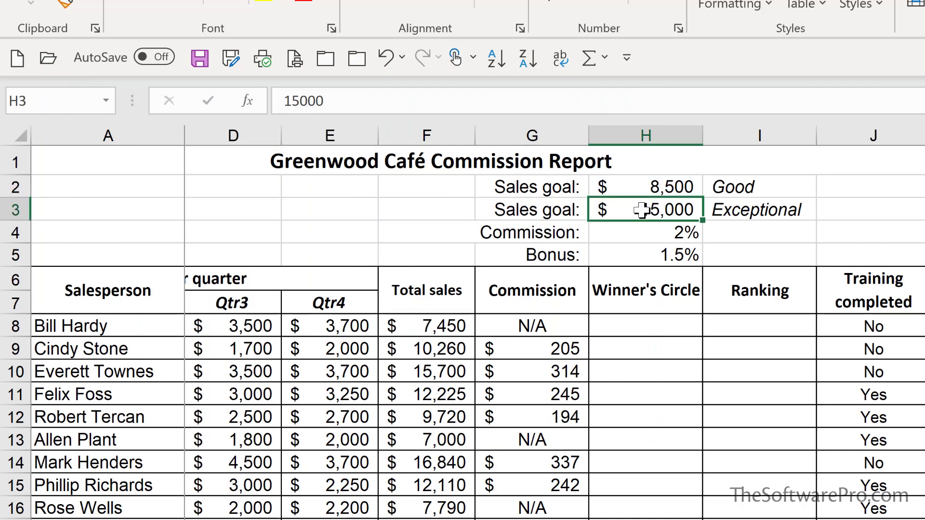
click(64, 100)
text(Sa)
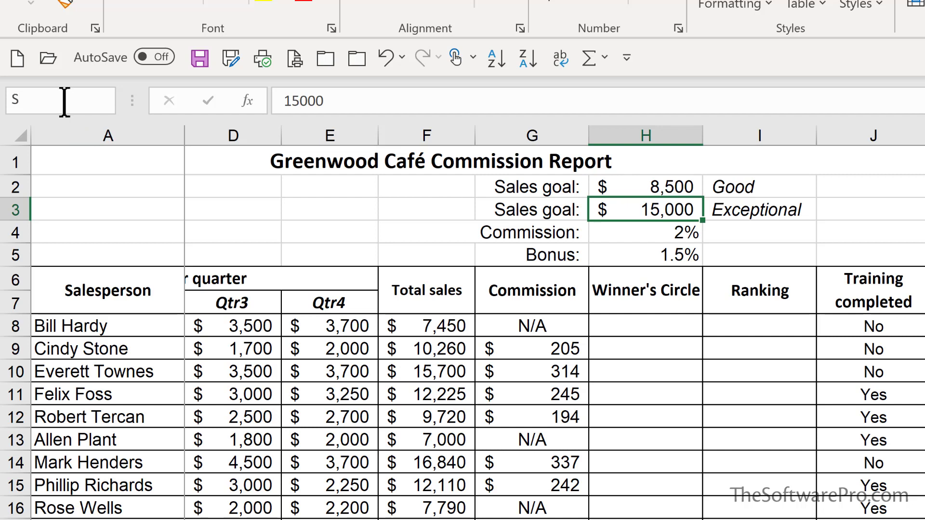
text(lesGoalH)
text(igh)
key(Return)
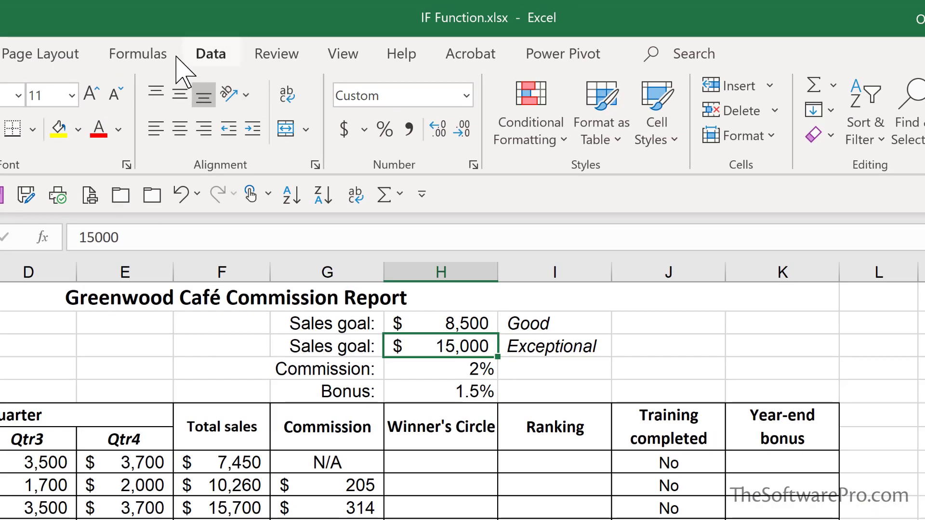
Examine the logical test, value_if_true and value_if_false arguments of the IF formula in Commission cell G8
click(140, 50)
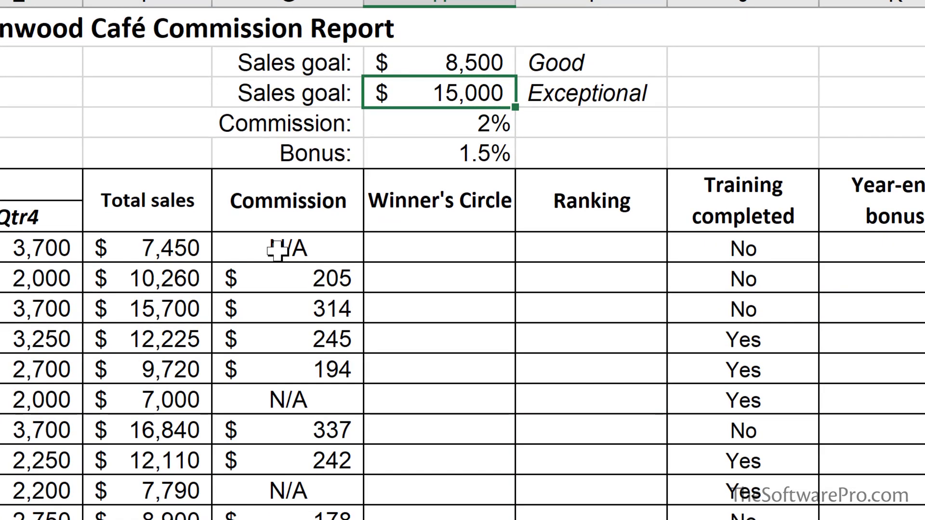
double_click(277, 250)
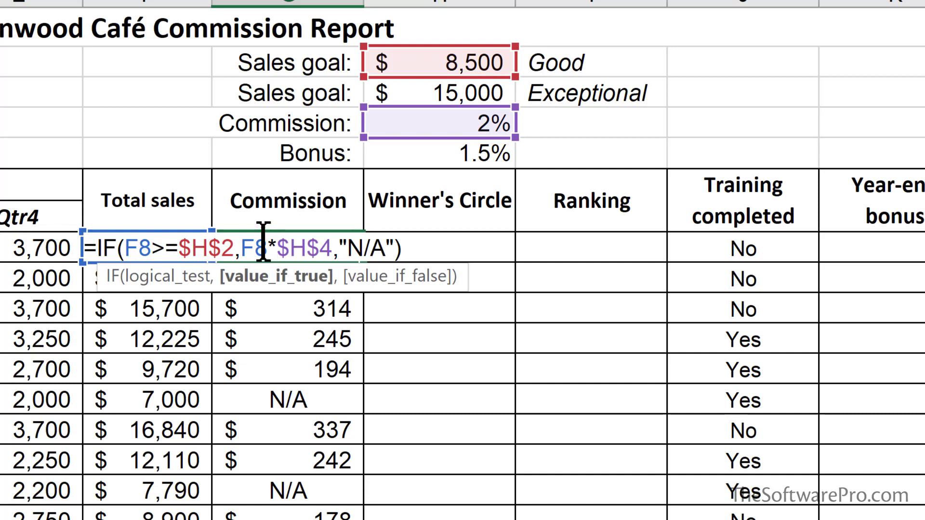
click(360, 249)
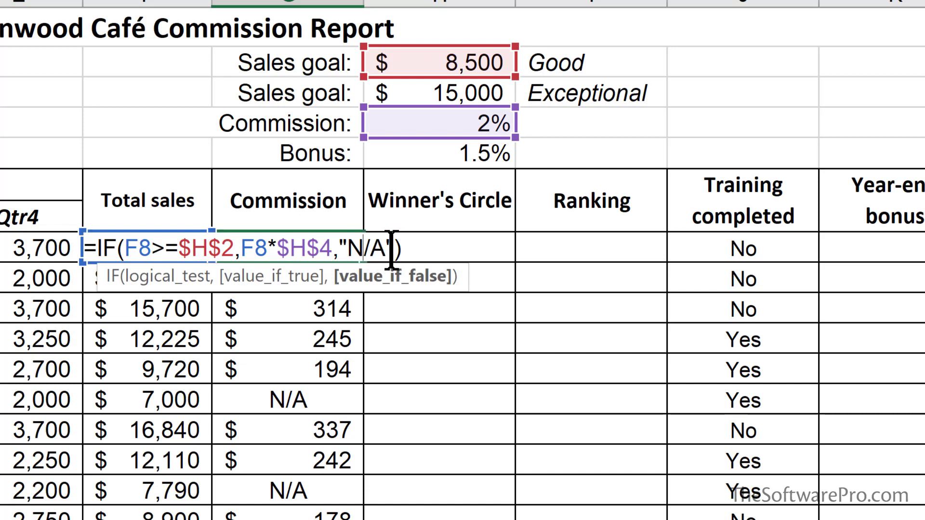
drag(339, 248, 408, 251)
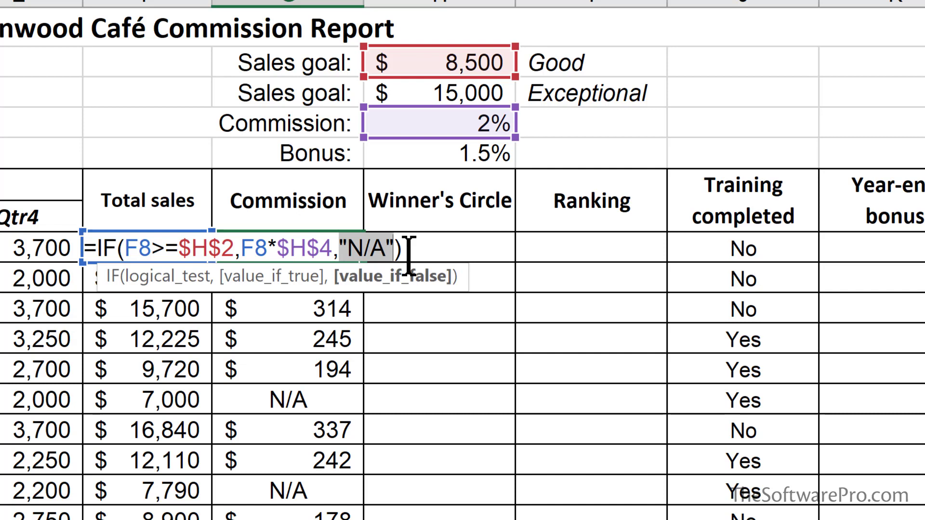
click(352, 248)
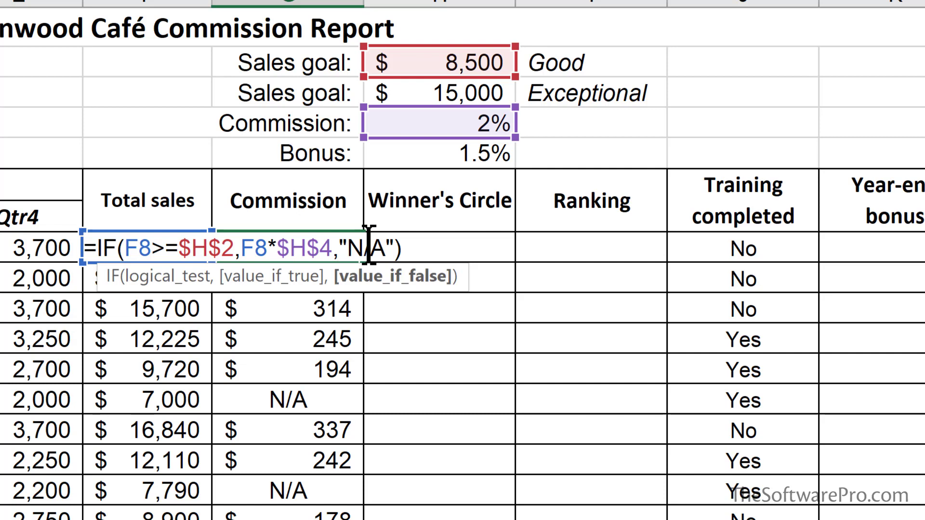
key(Tab)
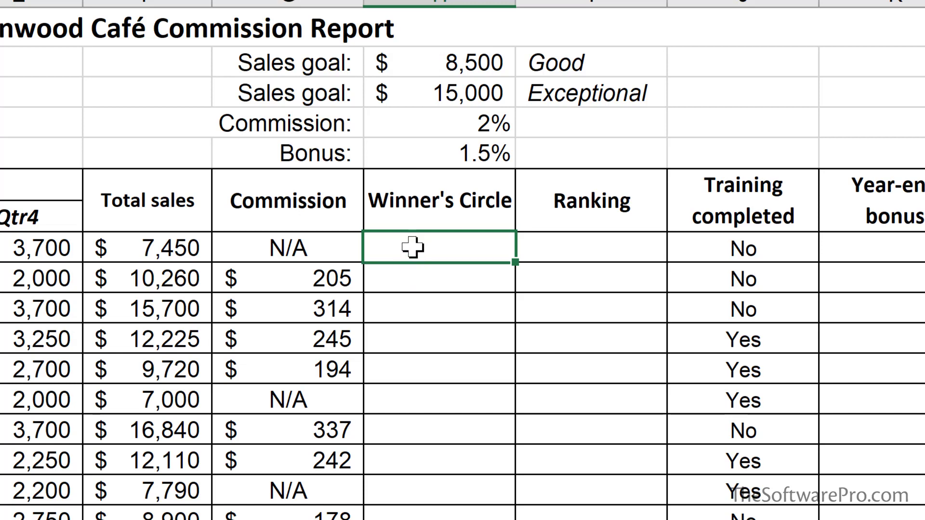
Start an IF formula in Winner's Circle cell H8 with a nested AND whose first condition is J8="Yes"
text(=if)
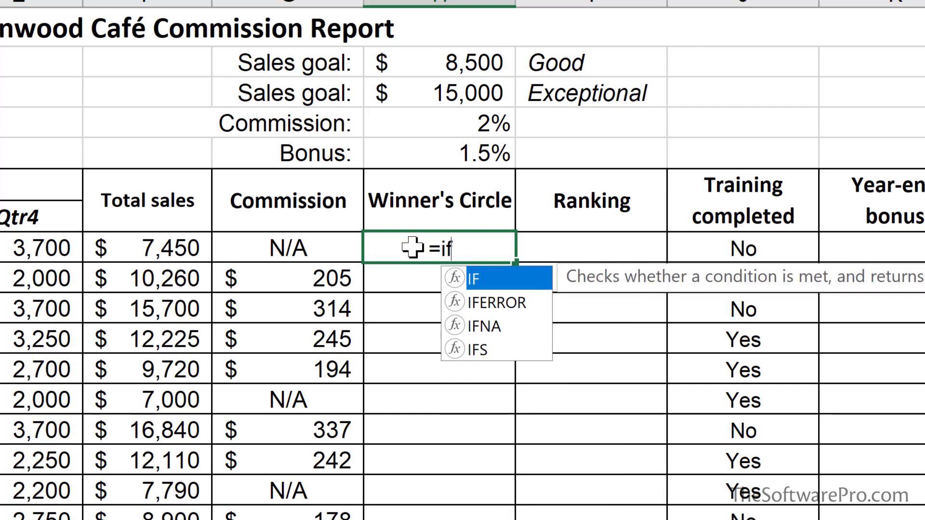
text(()
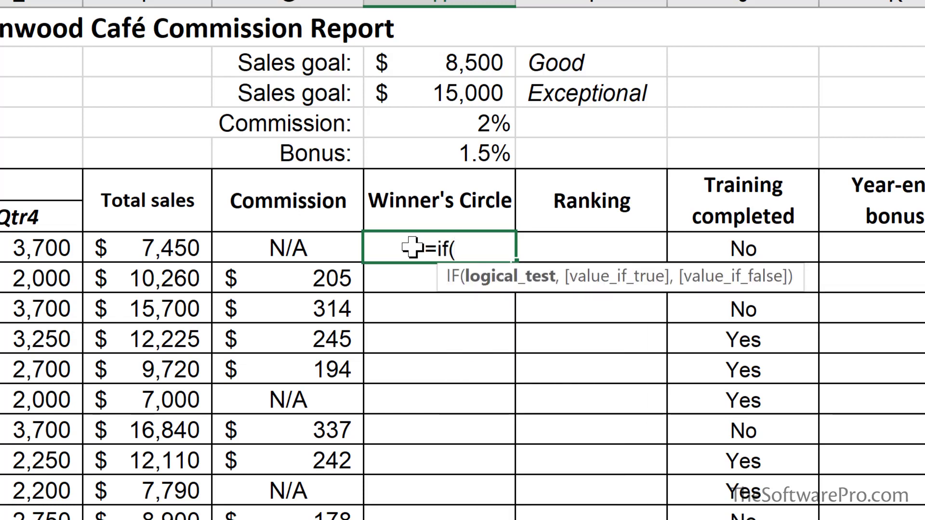
text(an)
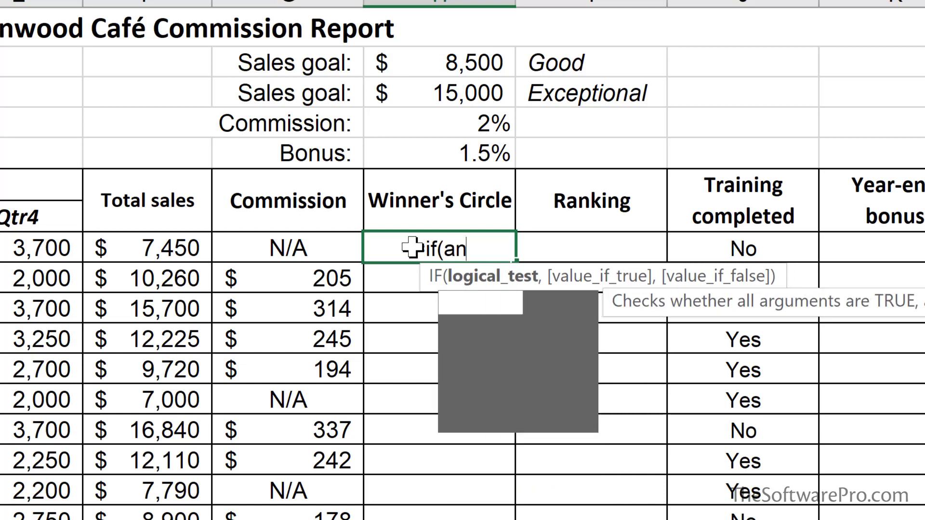
text(d)
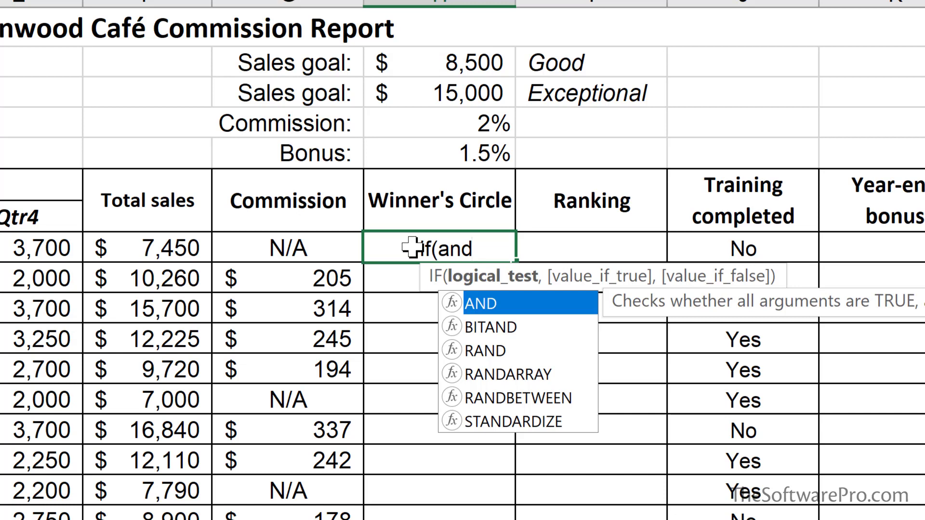
text(()
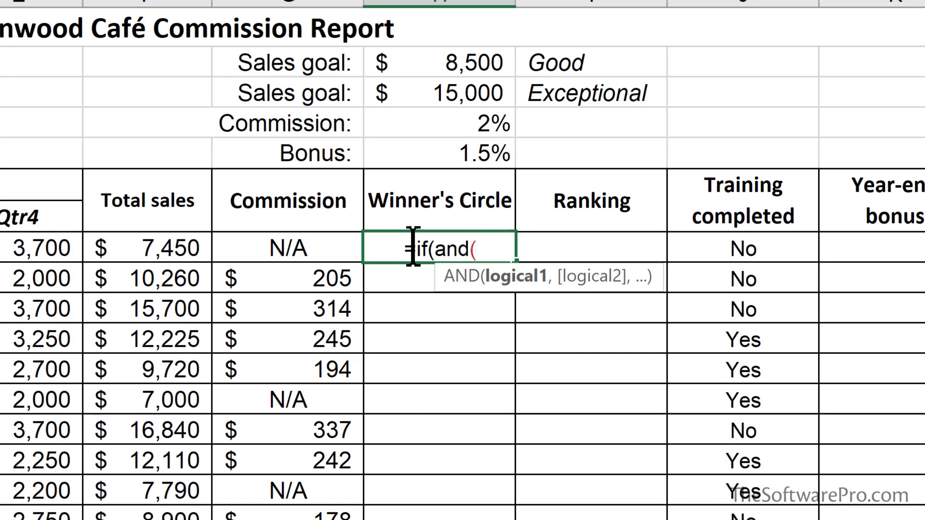
click(754, 243)
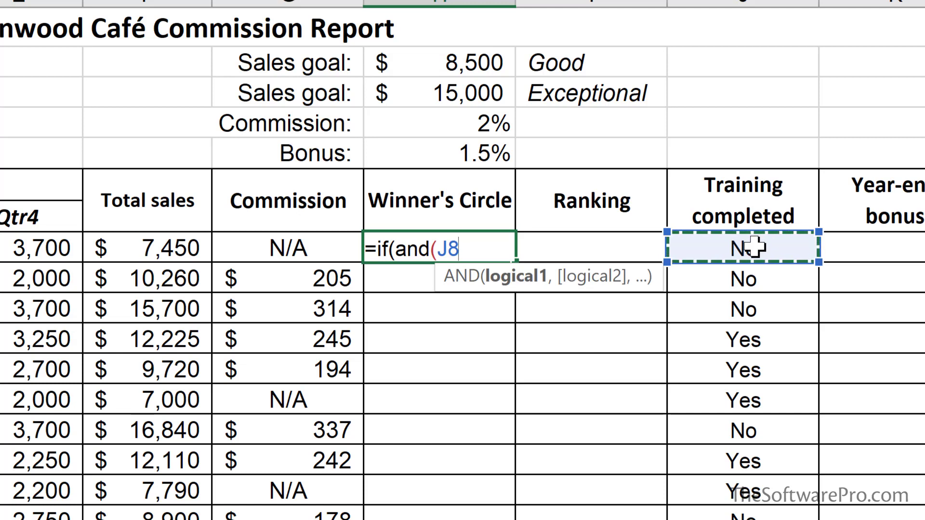
key(BackSpace)
text(=)
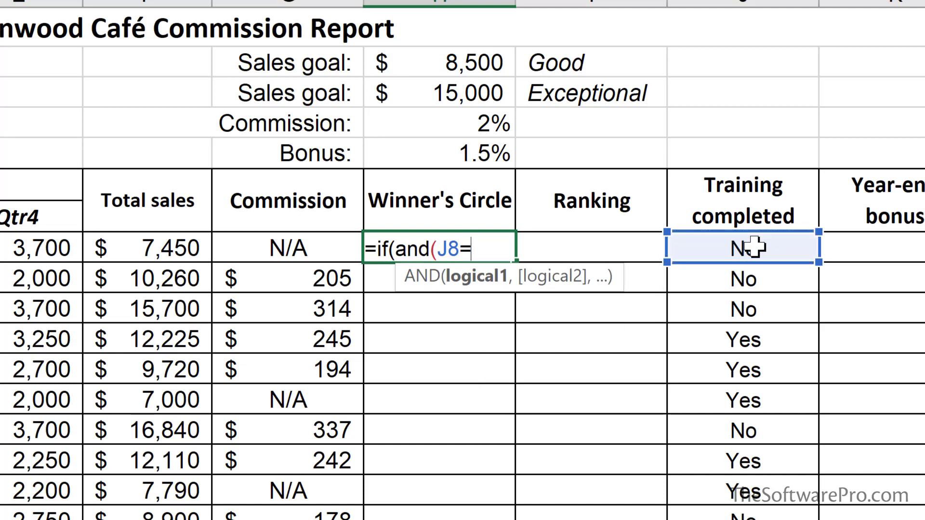
text("Yes)
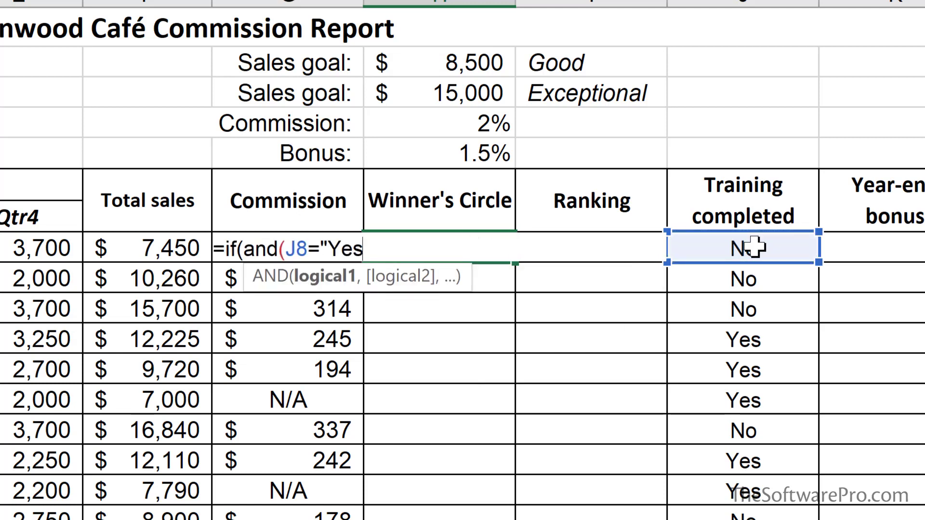
text(",)
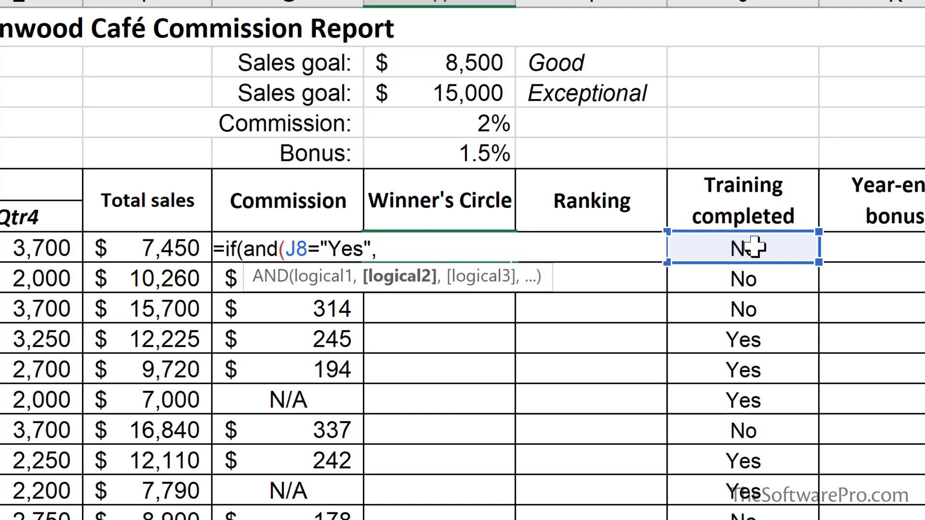
Add F8>SalesGoalHigh as the second AND condition, referencing the Exceptional sales goal, and close the AND function
click(142, 251)
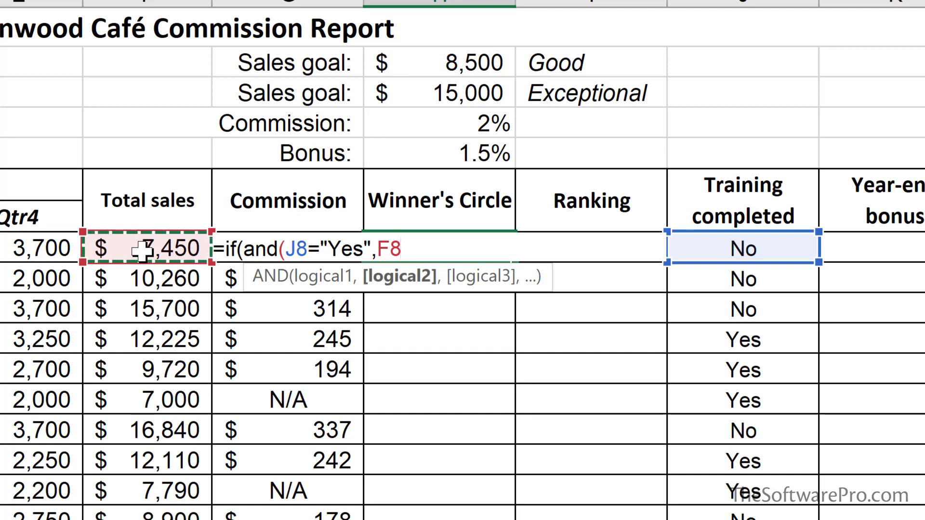
text(>)
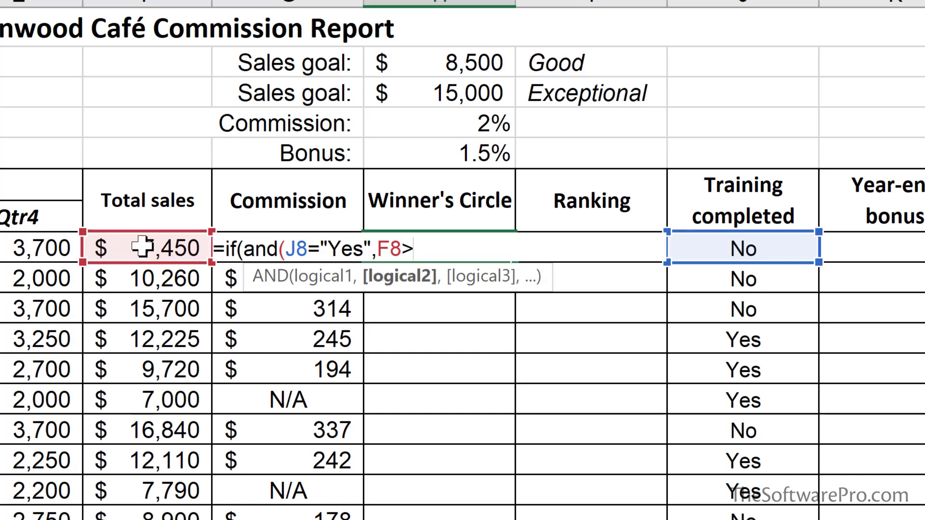
click(475, 93)
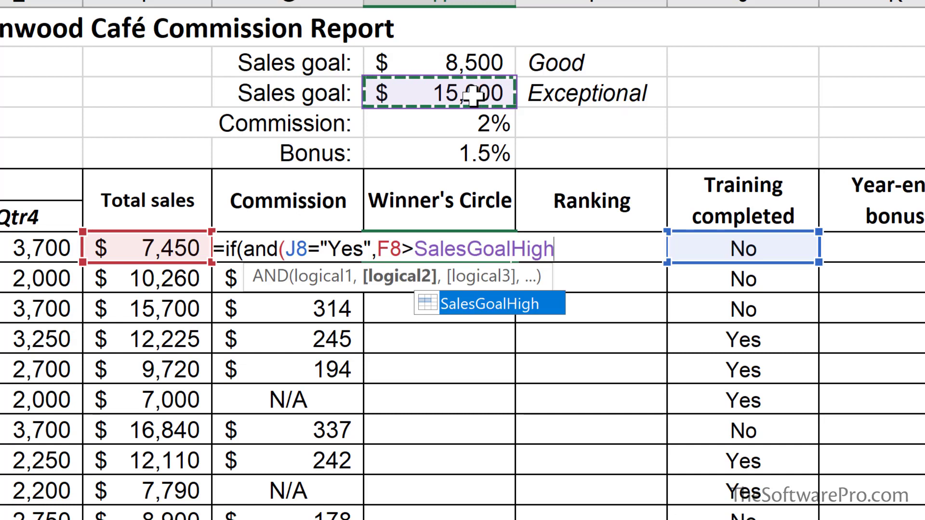
text())
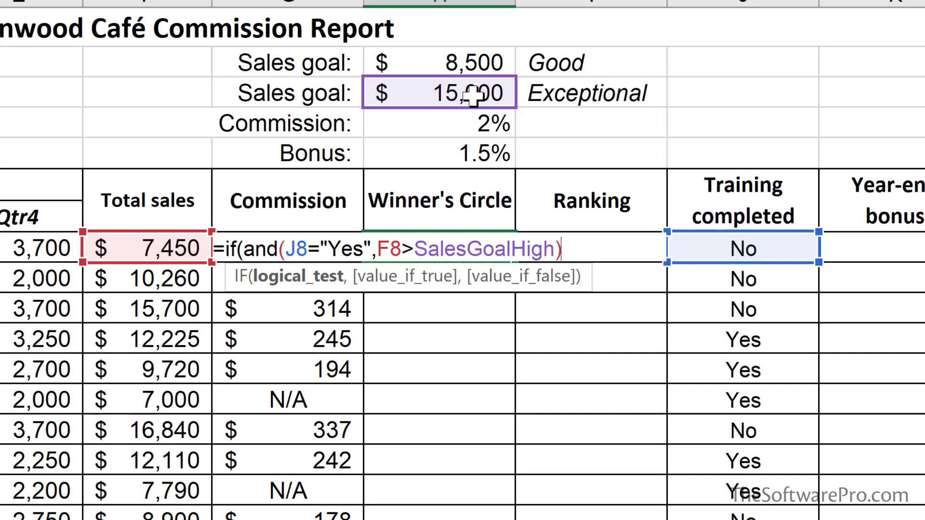
Complete the H8 formula with "Yes" if true and empty text "" if false, and fill it down the Winner's Circle column
text(,)
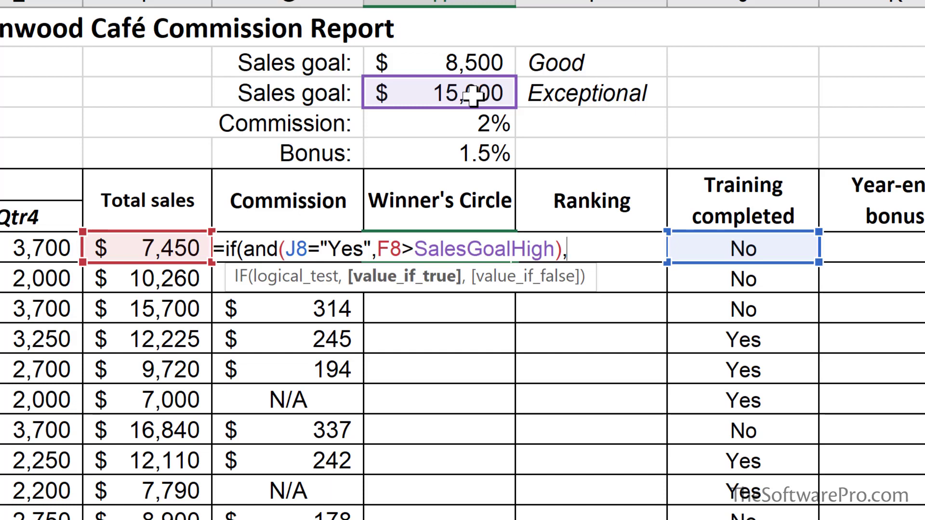
text("Yes")
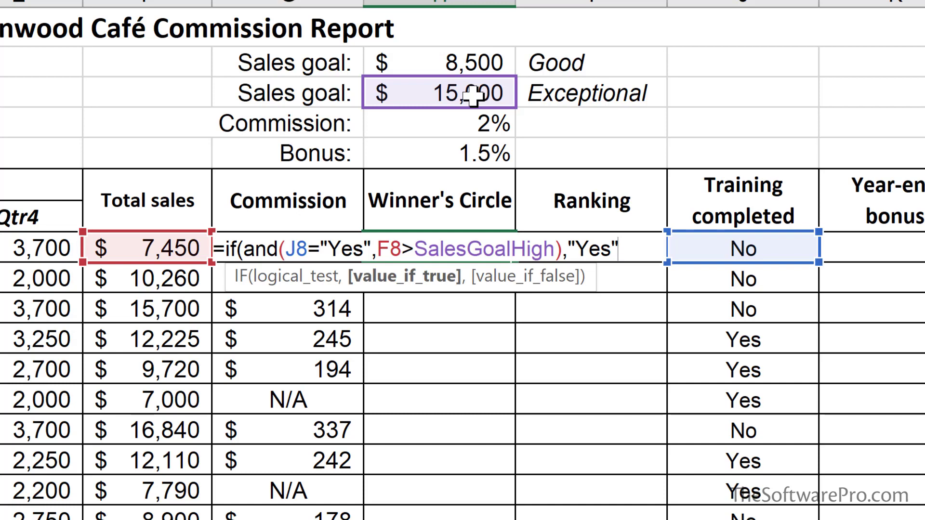
text(,)
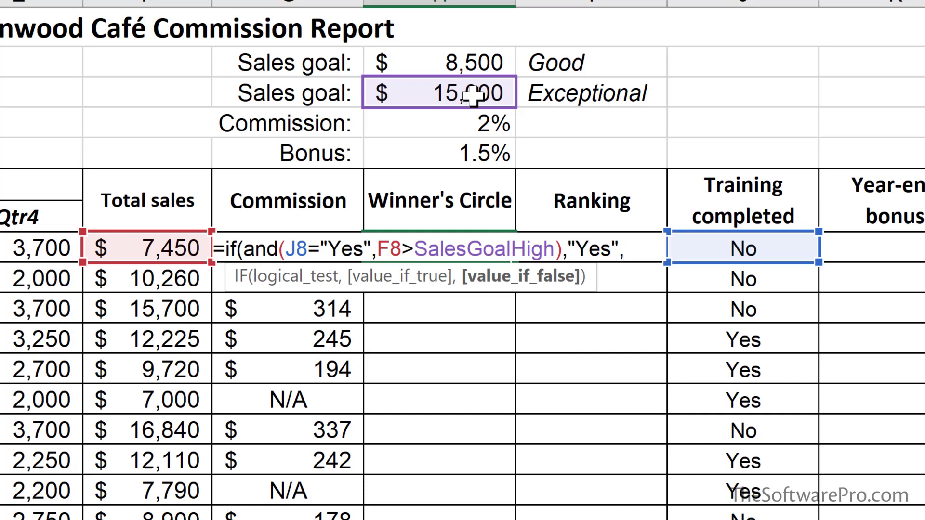
text("")
text())
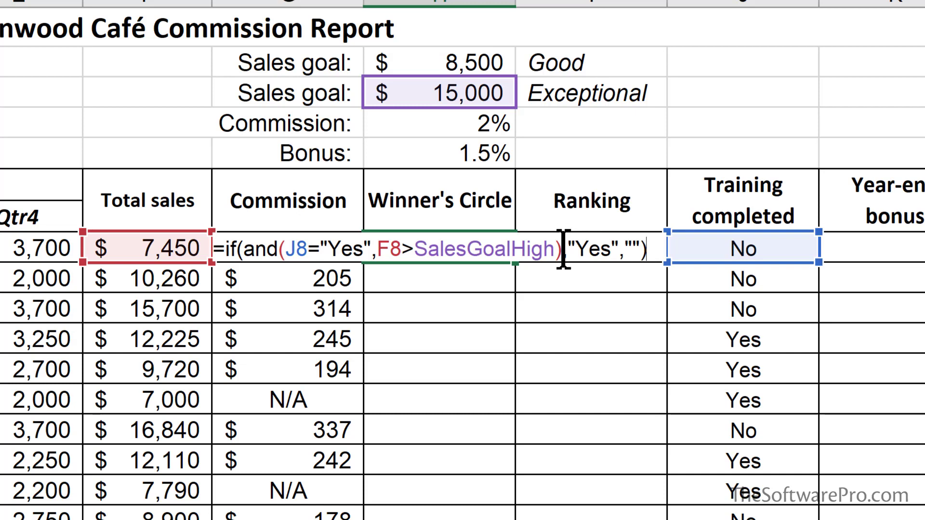
key(Return)
click(504, 253)
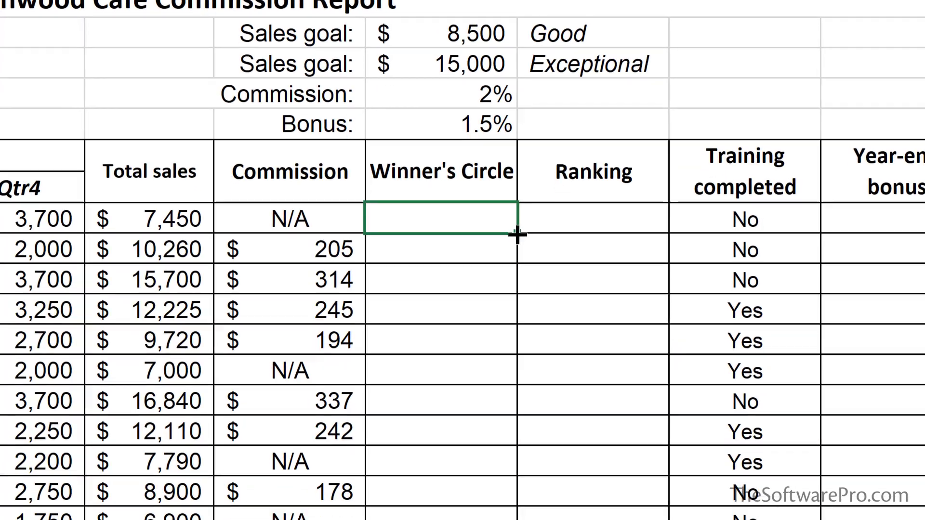
double_click(514, 262)
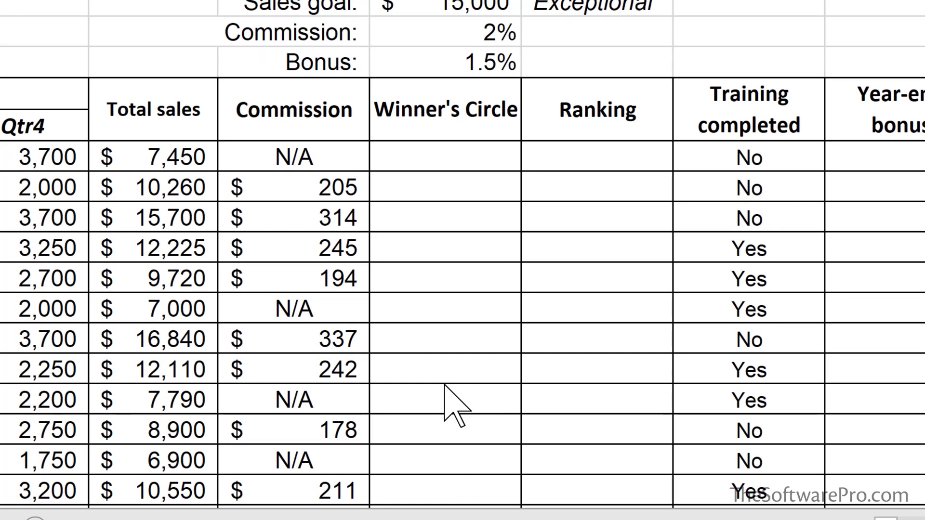
Set Training completed to Yes in the row with total sales of 16,840
click(169, 336)
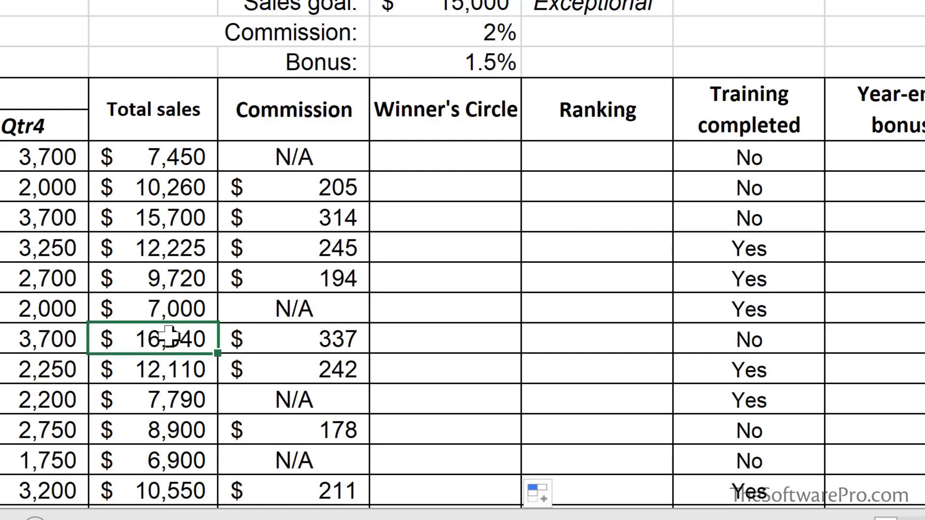
click(760, 338)
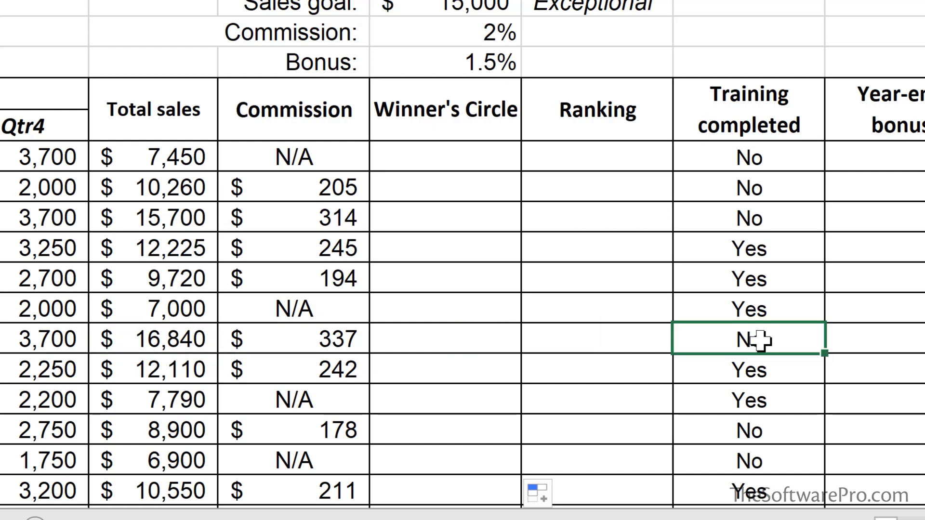
text(ye)
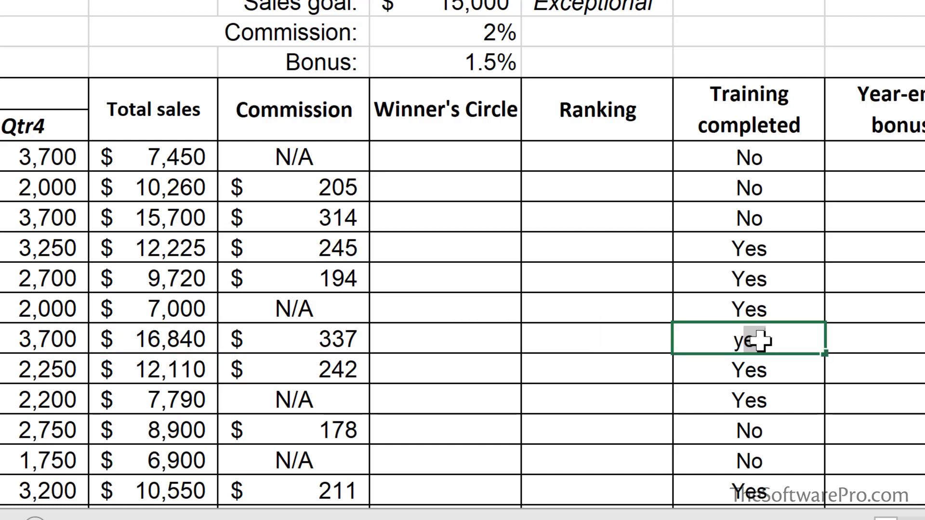
key(Return)
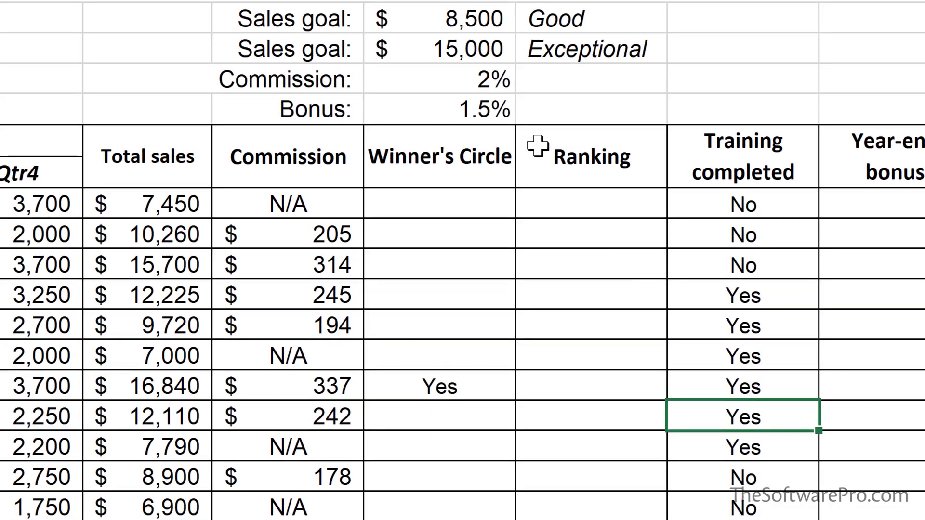
Set the Exceptional sales goal in H3 to 12000
click(442, 50)
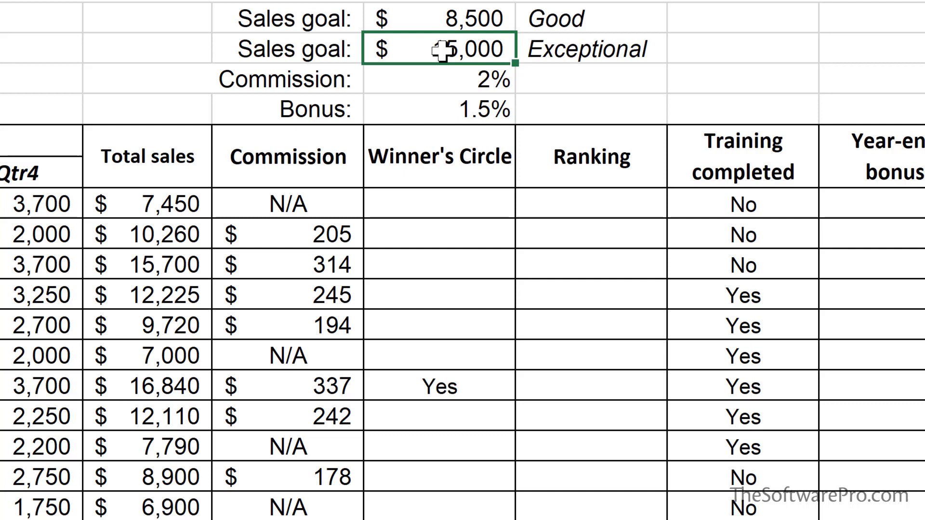
text(12000)
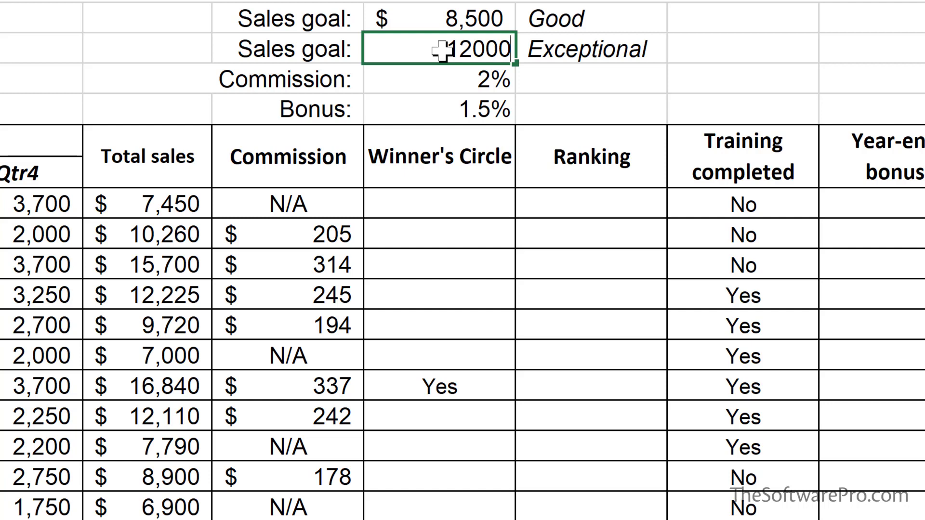
key(Return)
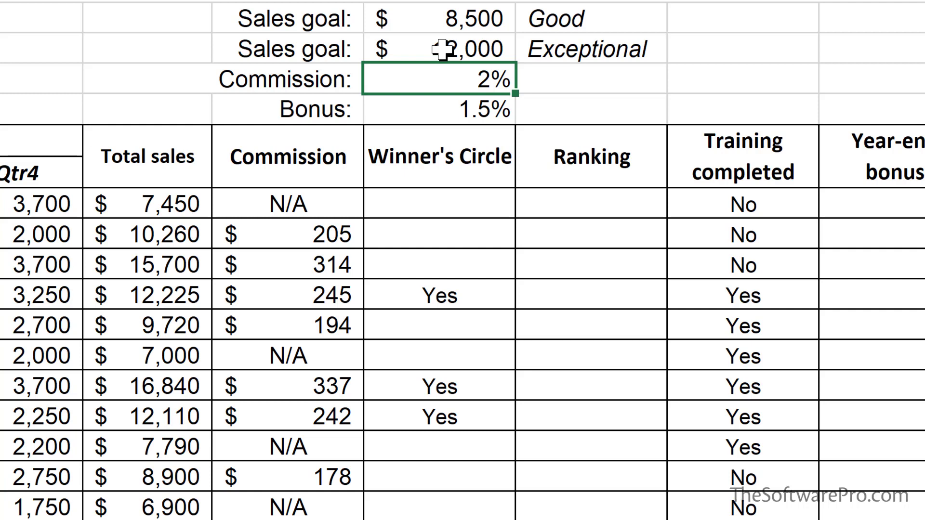
click(443, 46)
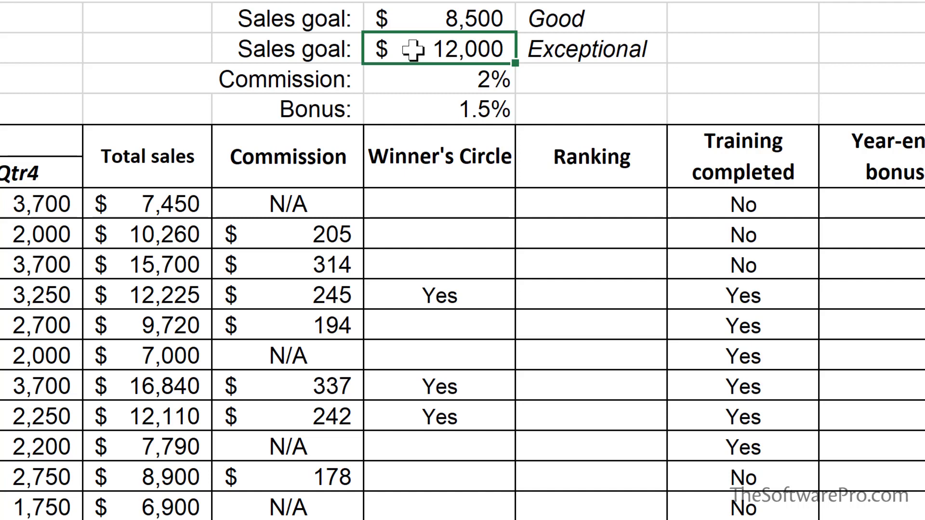
Start the Ranking formula in I8 as an IF with a nested AND whose first condition is F8>=SalesGoalLow
click(590, 210)
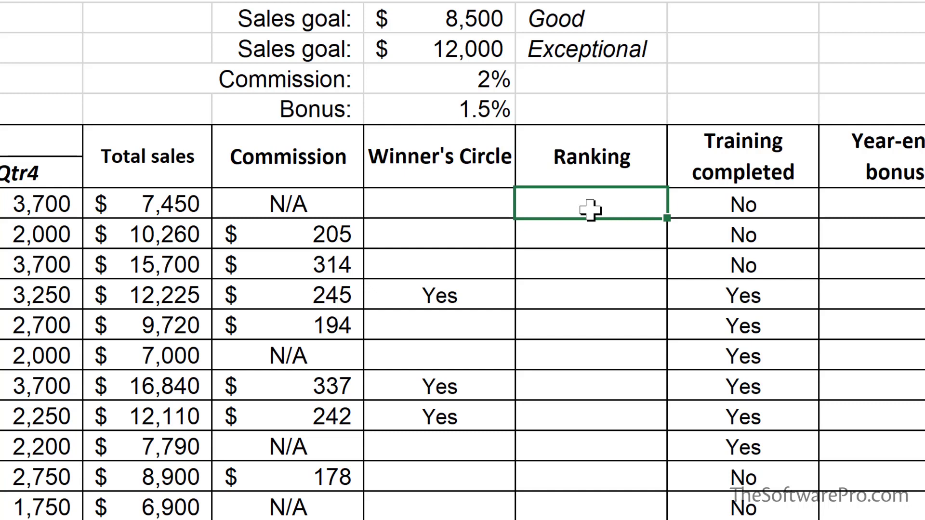
text(=if()
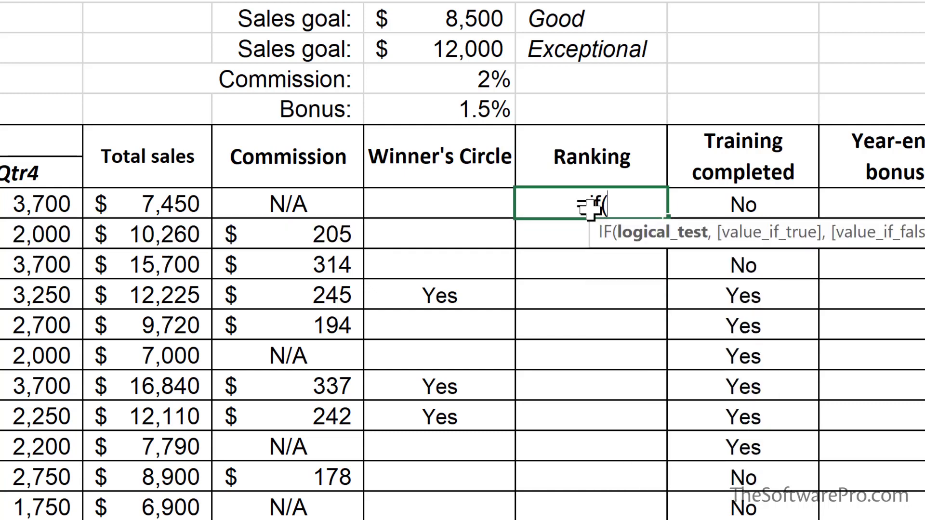
text(and)
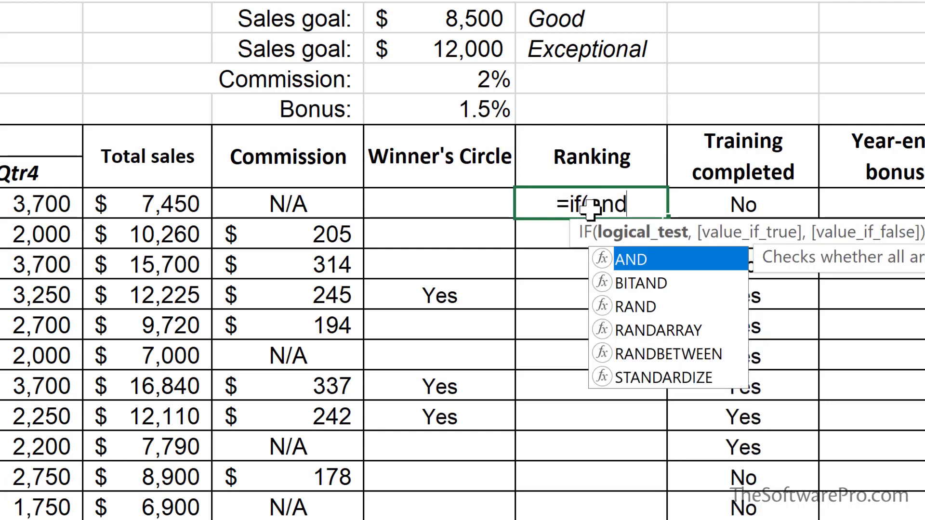
text(()
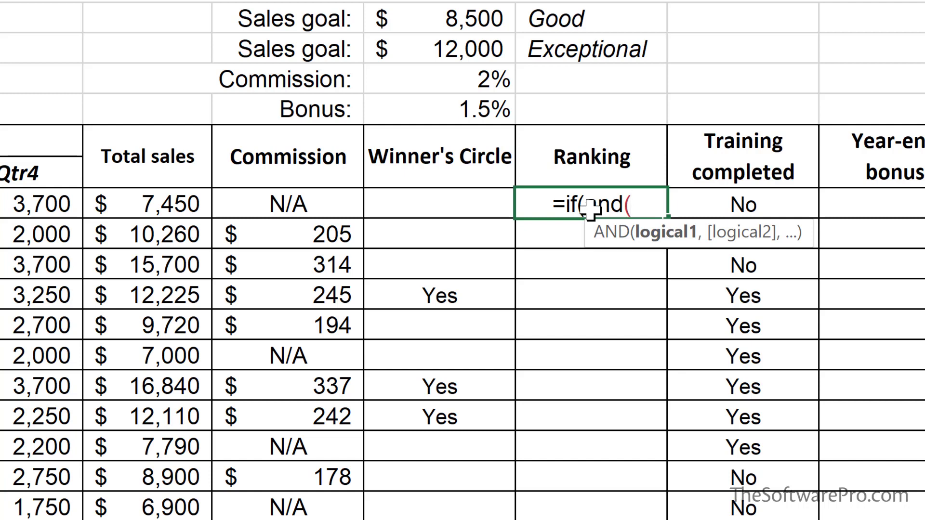
click(147, 205)
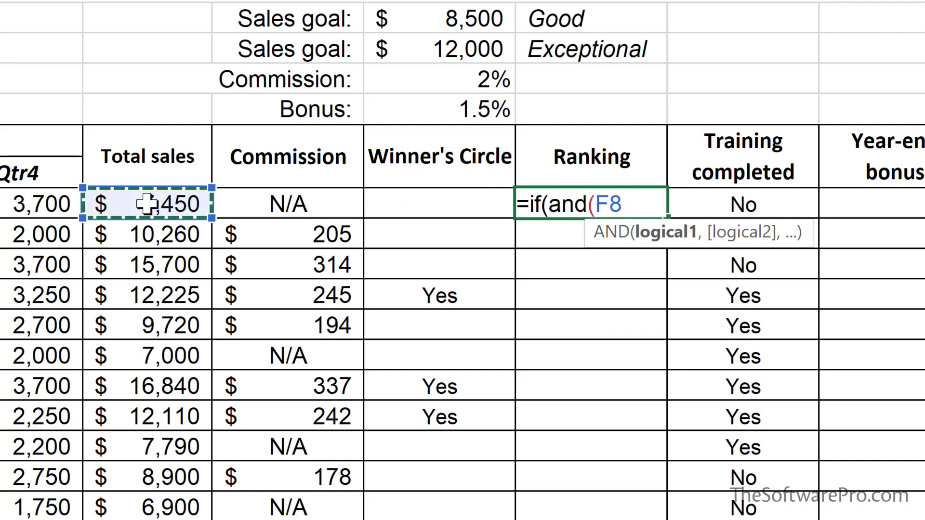
text(>=)
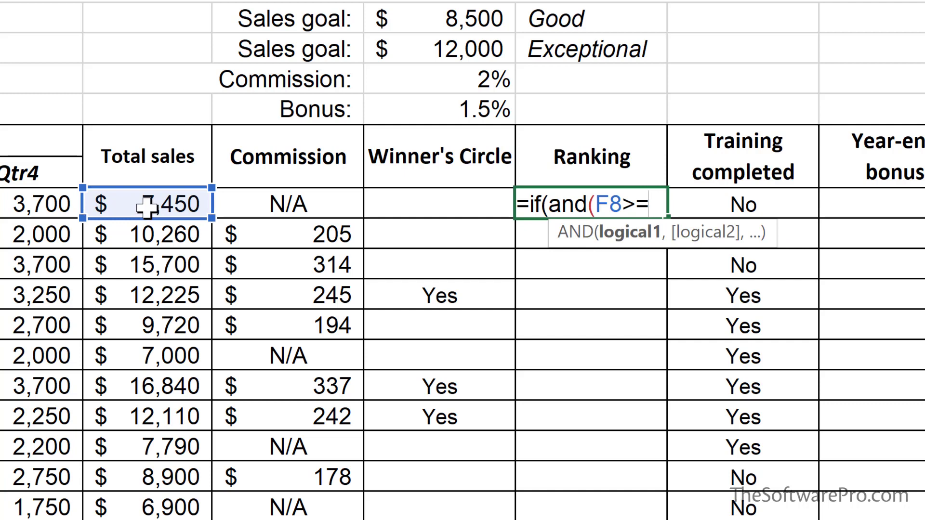
click(456, 19)
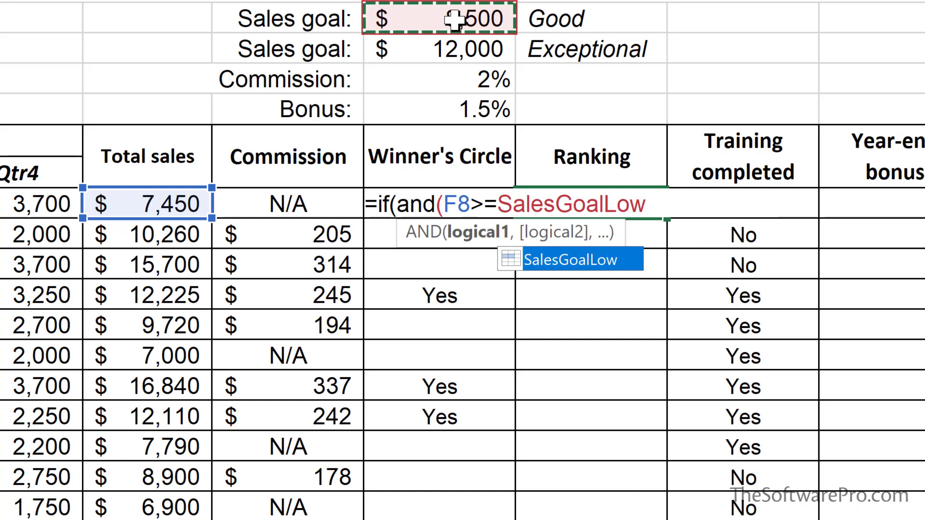
text(,)
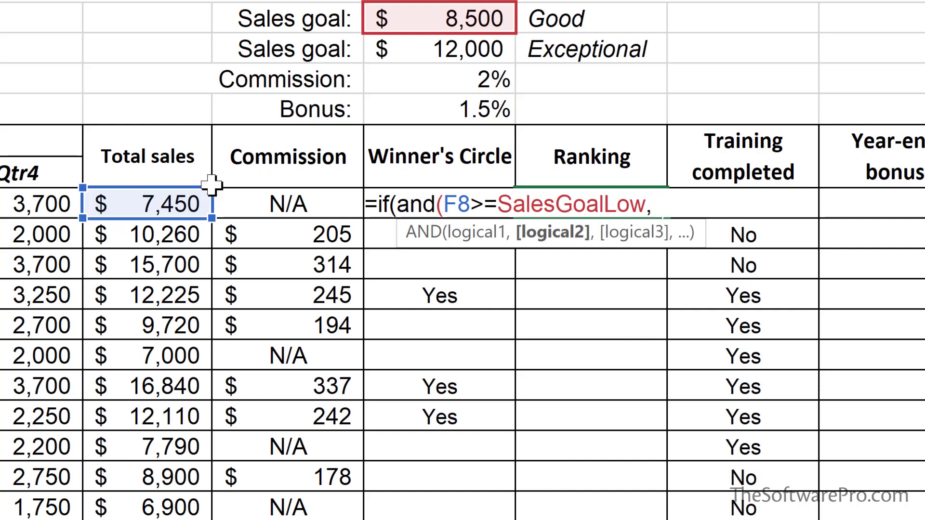
Add F8<SalesGoalHigh as the second condition, close the AND function, and return "Good" if true
click(155, 208)
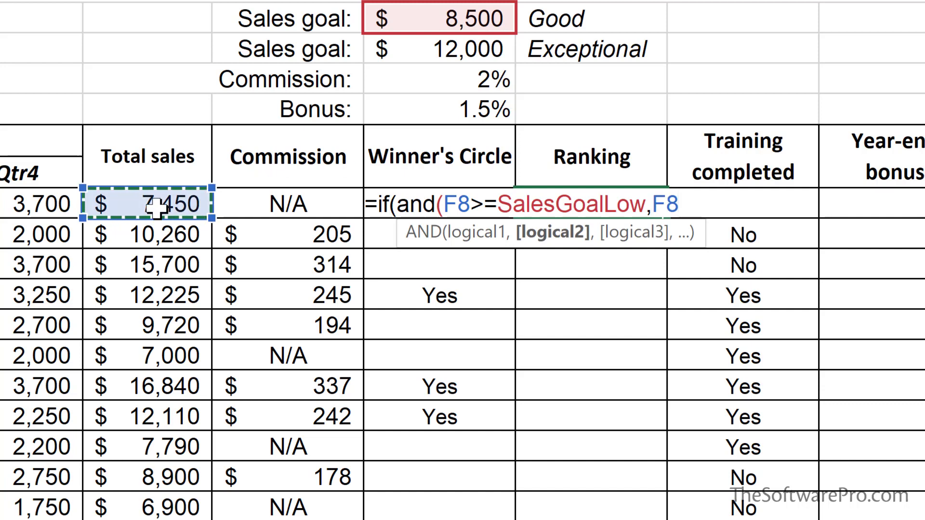
text(<)
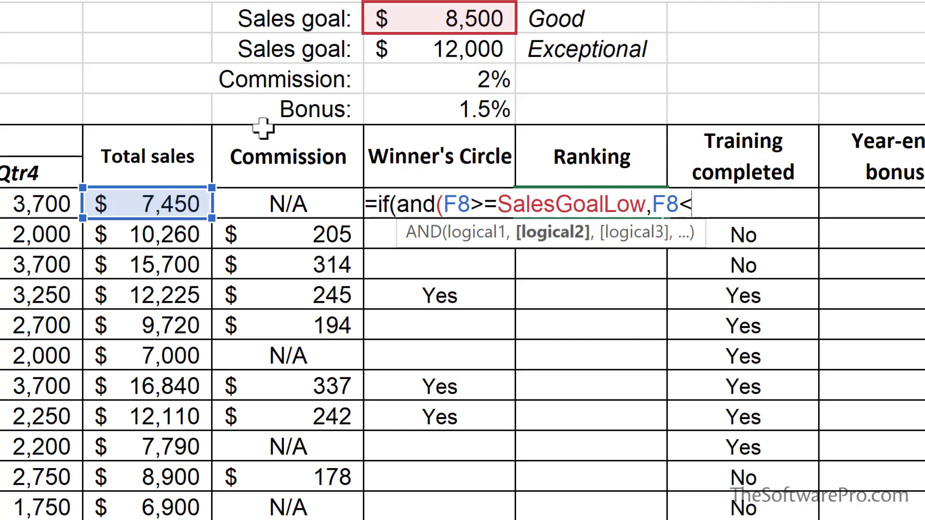
text(SalesGoalHigh)
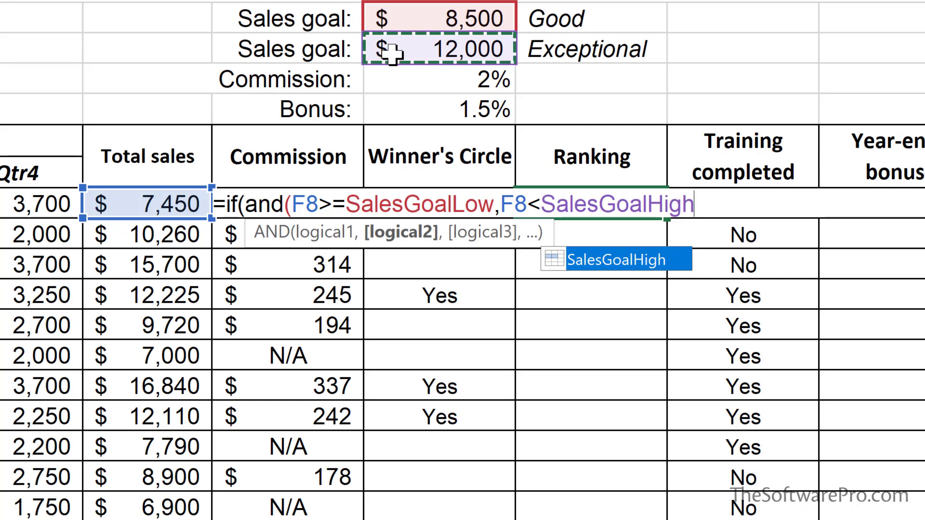
text())
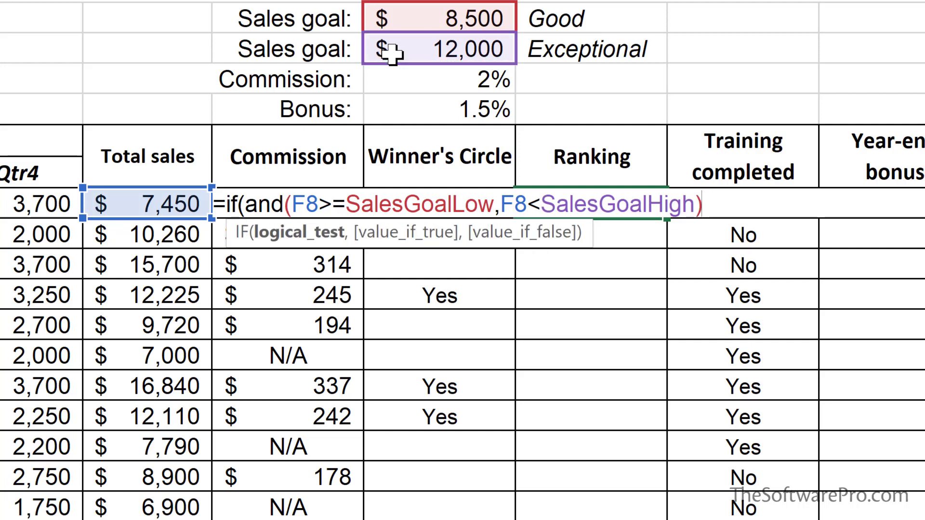
text(,)
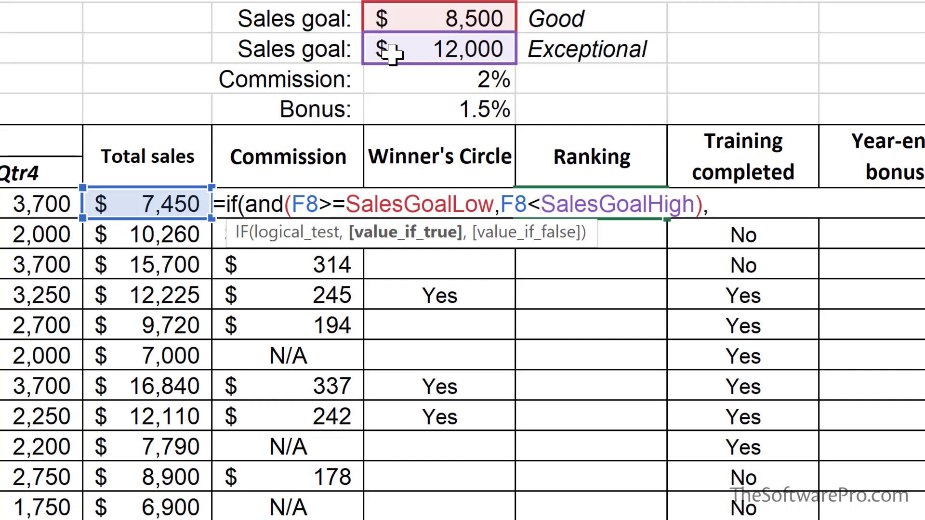
text("Good)
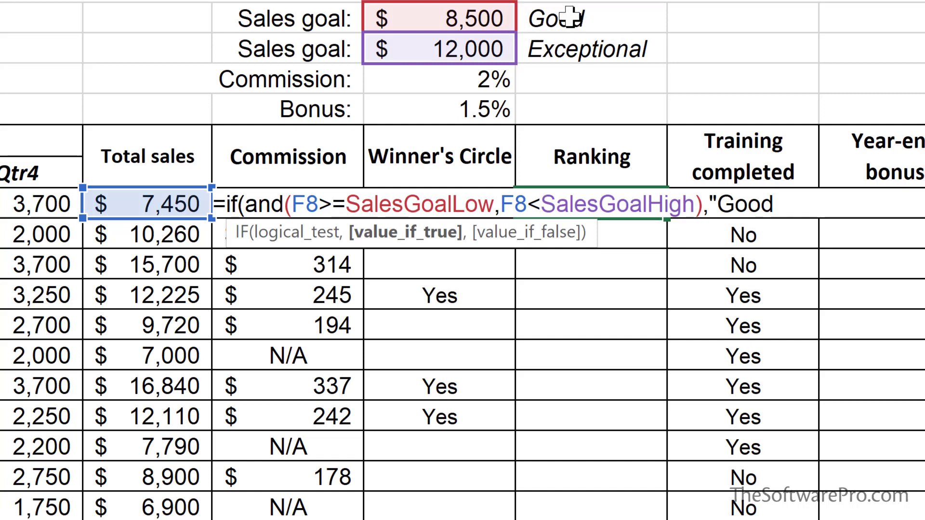
text(",)
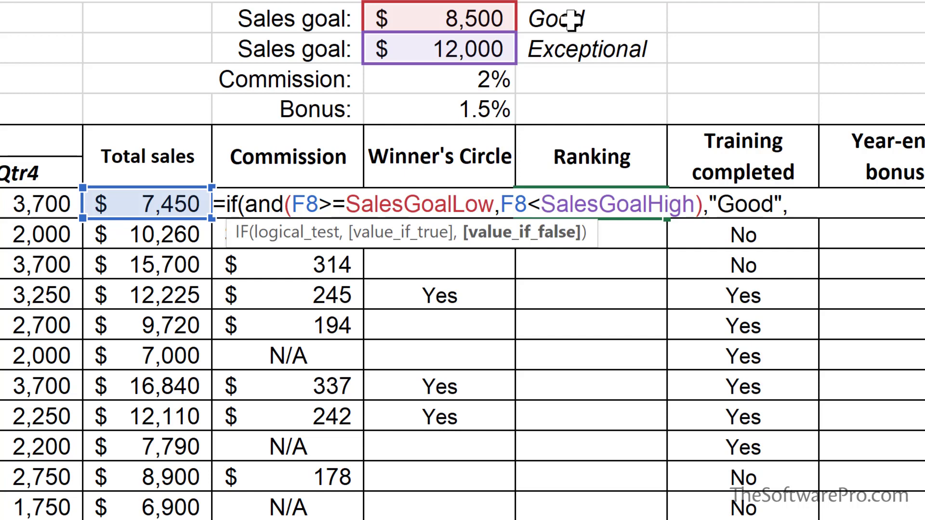
Nest a second IF as the value if false, testing F8>=SalesGoalHigh and returning "Exceptional" if true
text(if)
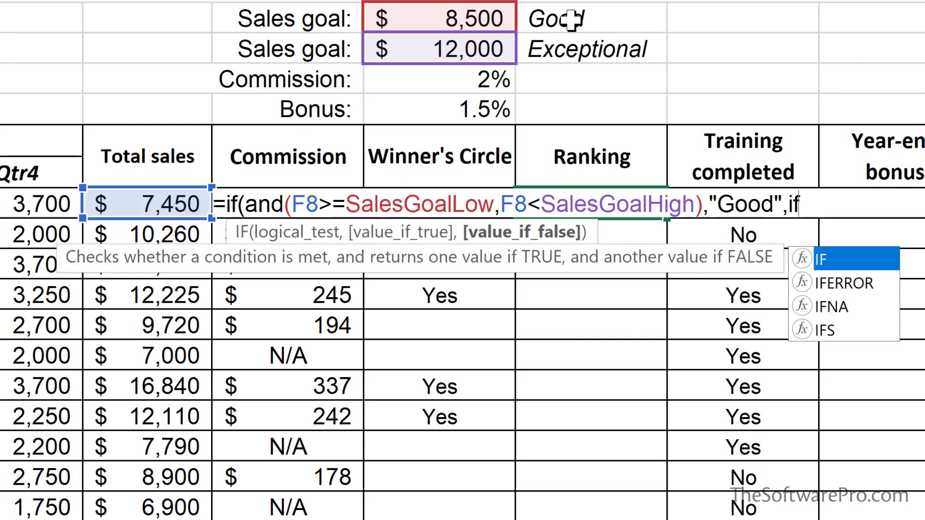
text(()
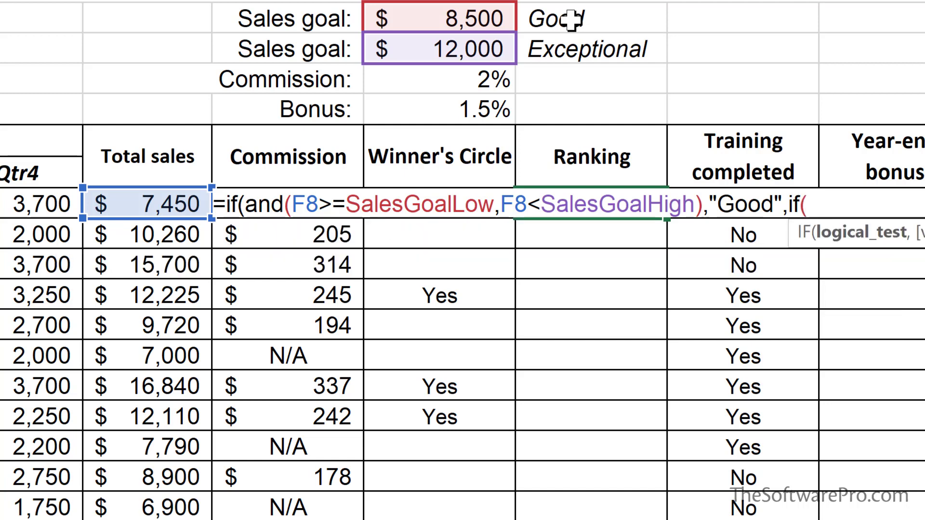
click(159, 200)
text(>=)
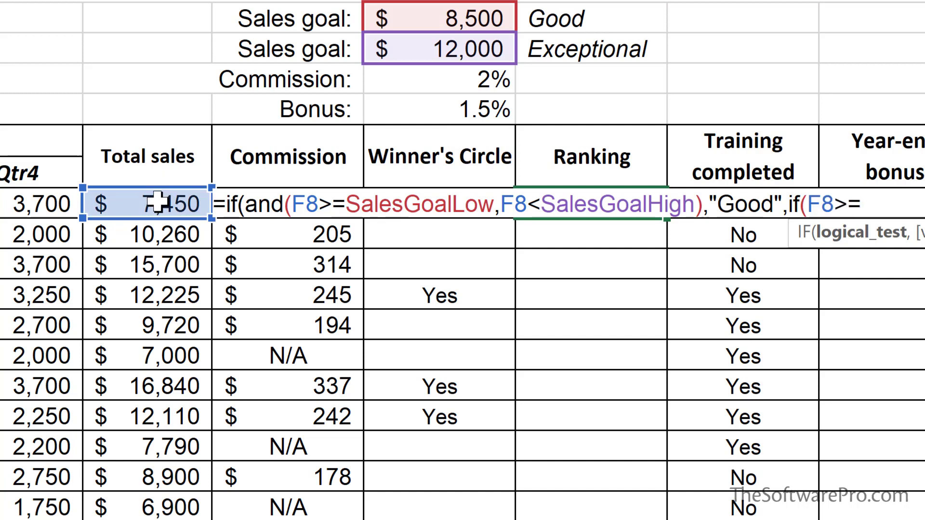
click(393, 48)
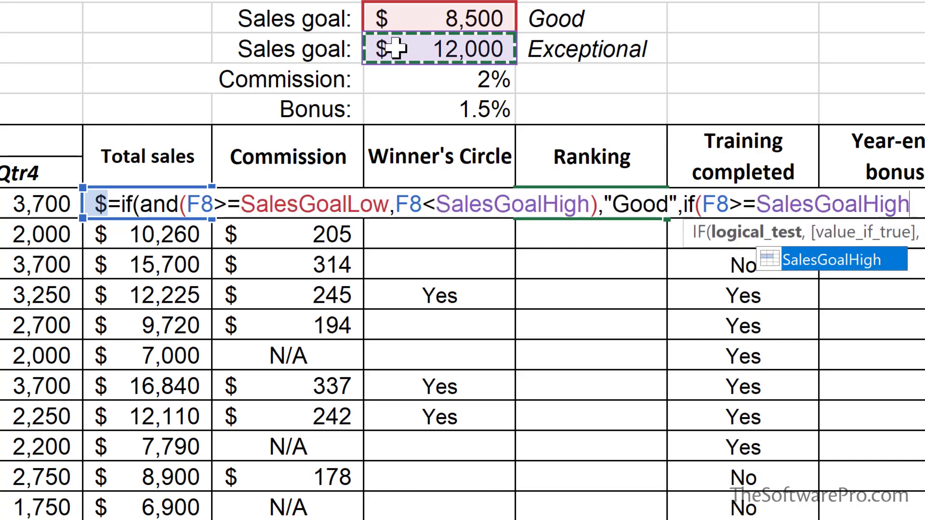
text(,)
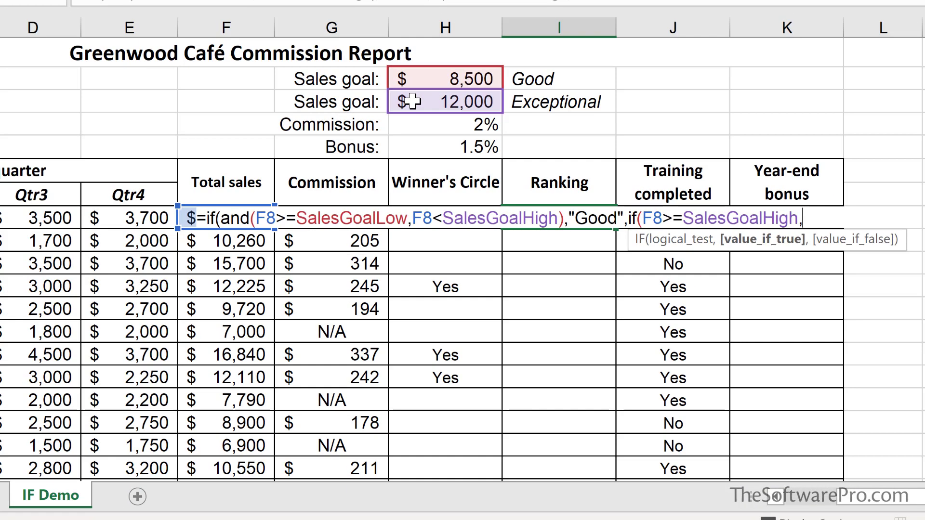
text("Exceptional)
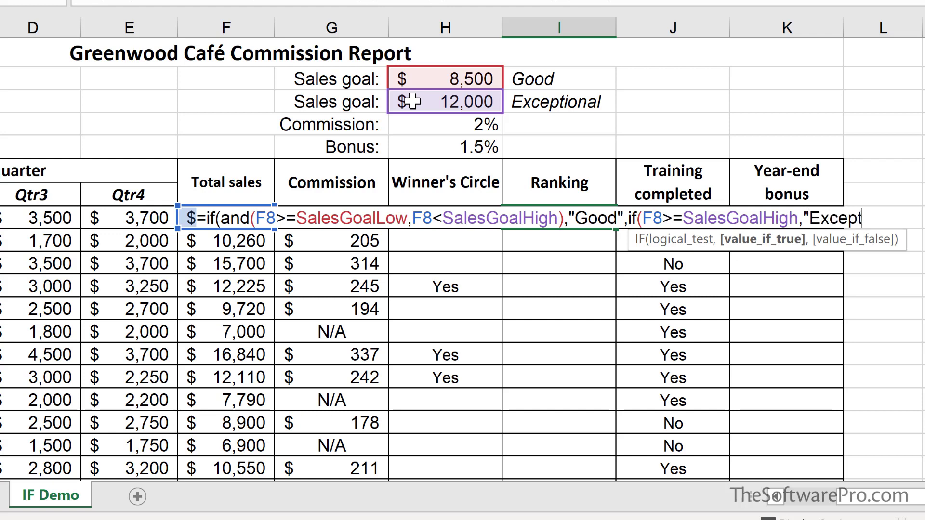
text(",)
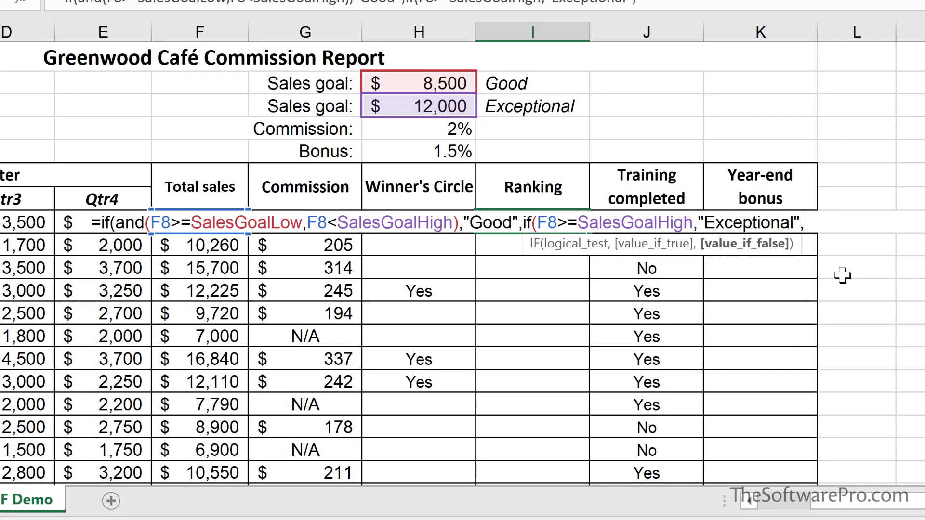
Complete the I8 formula with "Below Goal" if false, close both IF functions, and fill it down the Ranking column
text("Below )
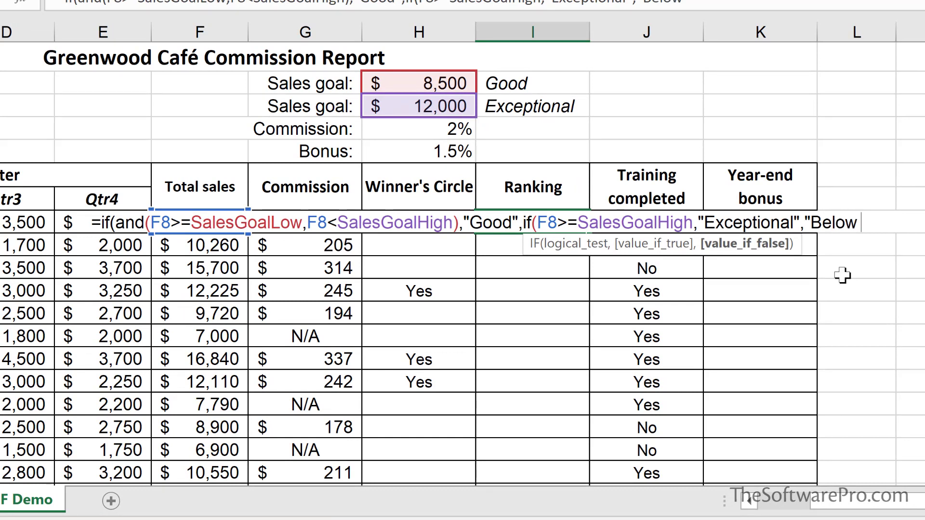
text(Goal)
text(")
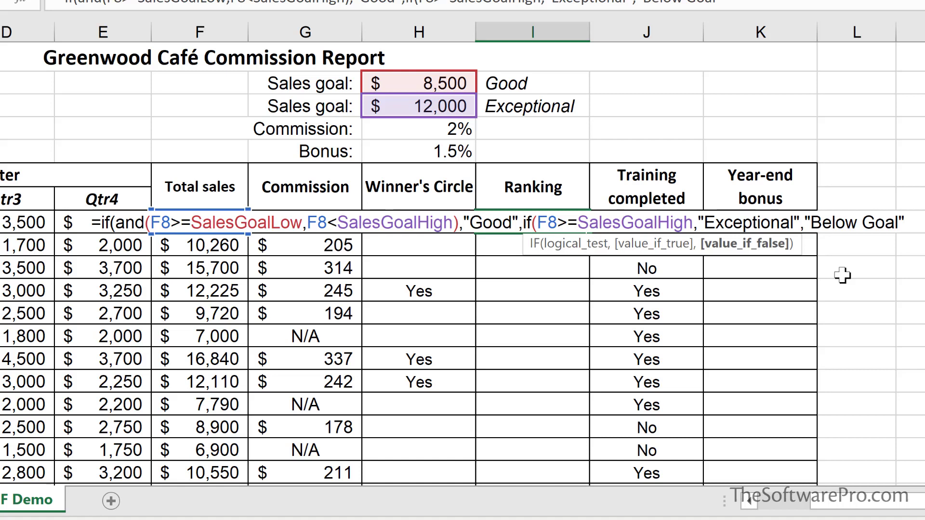
text())
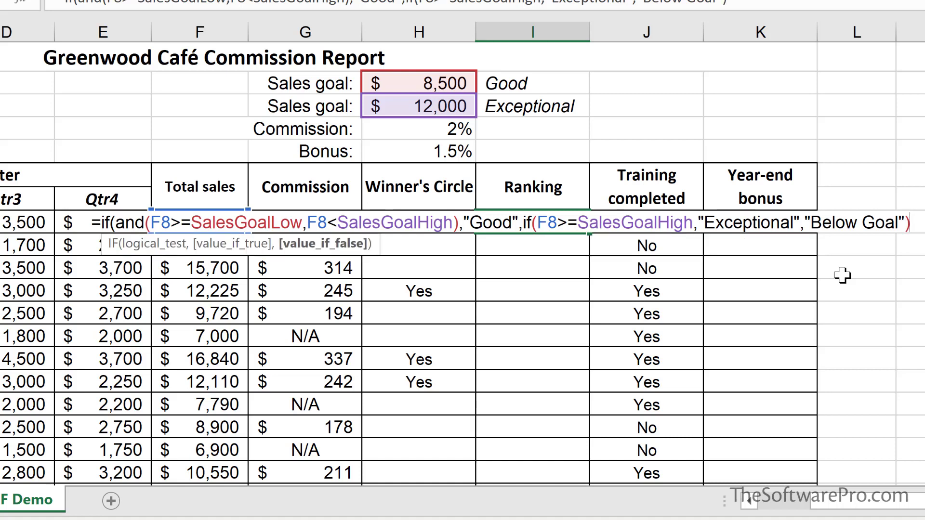
text())
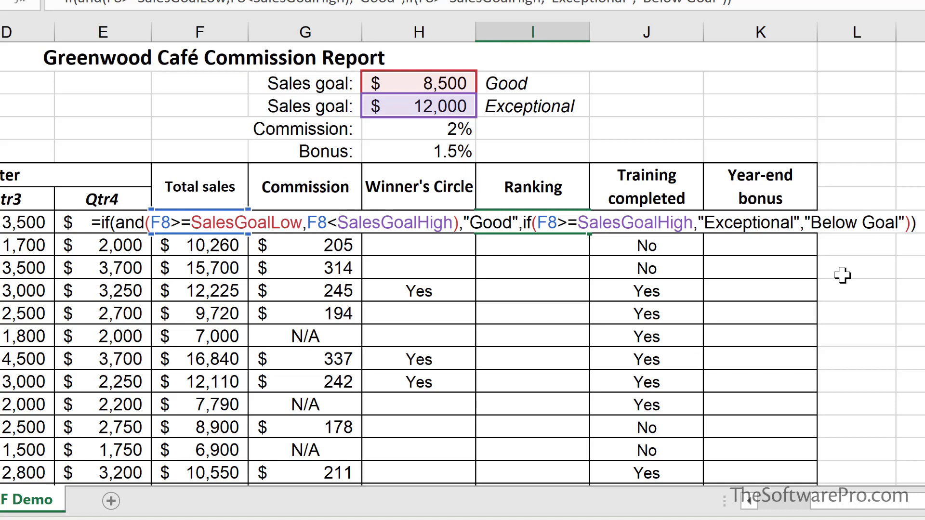
key(Return)
click(563, 224)
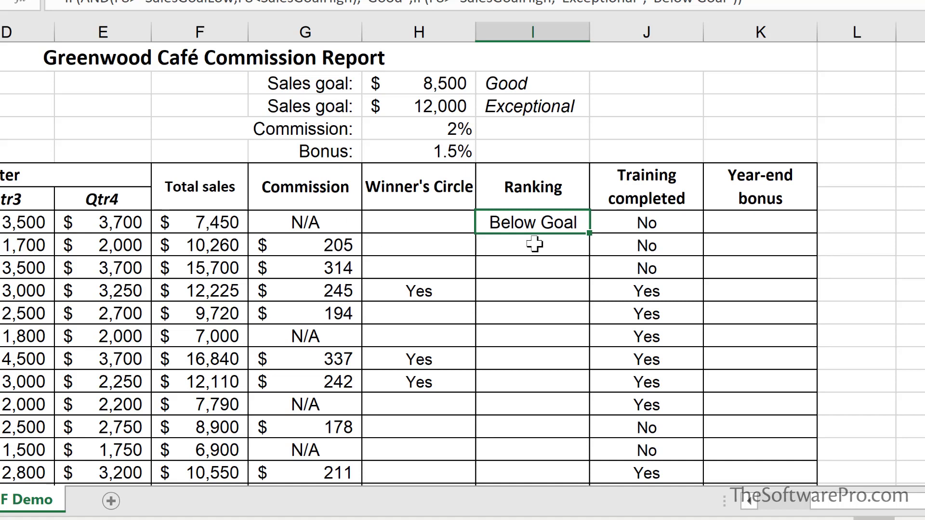
double_click(590, 230)
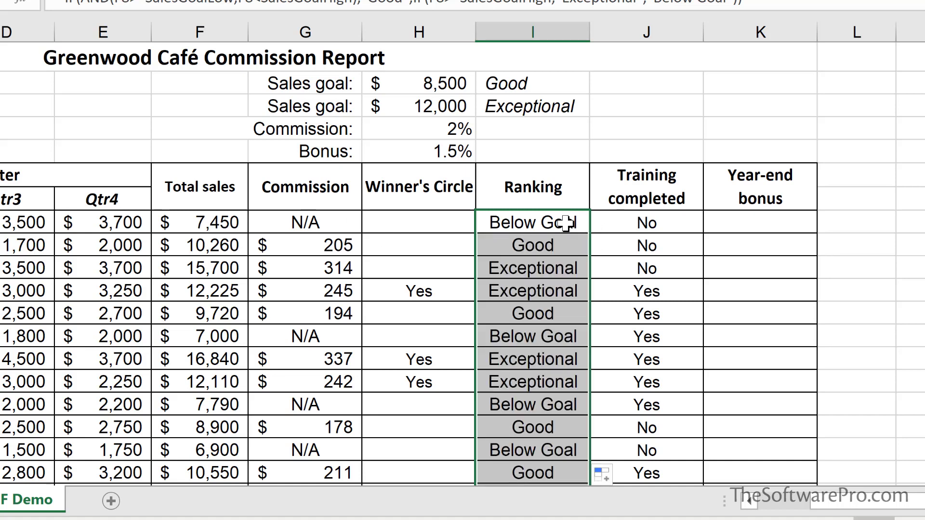
Examine the Ranking column against the goal labels in I2:I3 and review the nested IF formula in I8
click(548, 249)
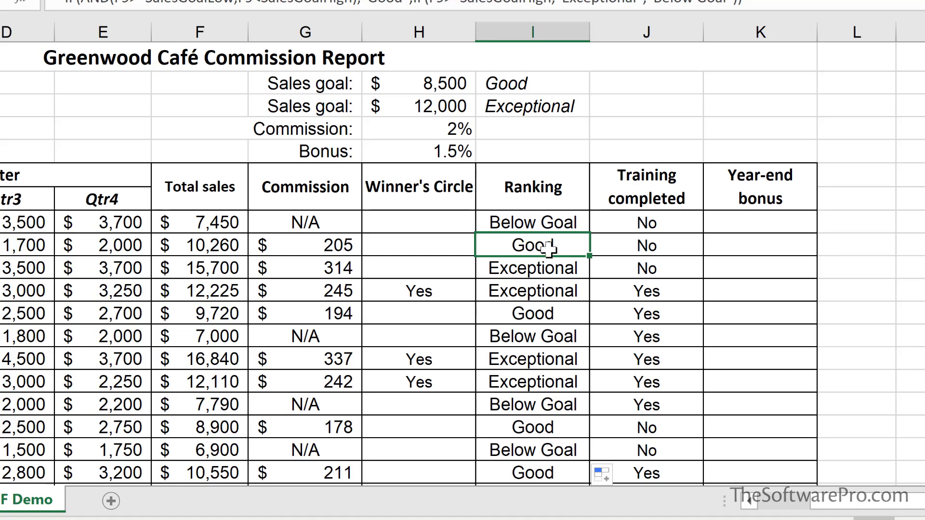
click(522, 85)
drag(523, 85, 520, 101)
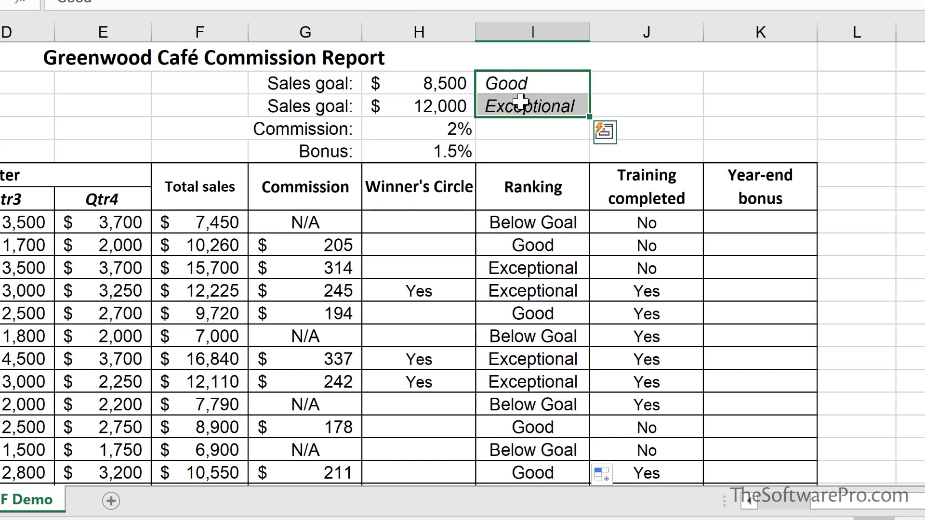
click(518, 82)
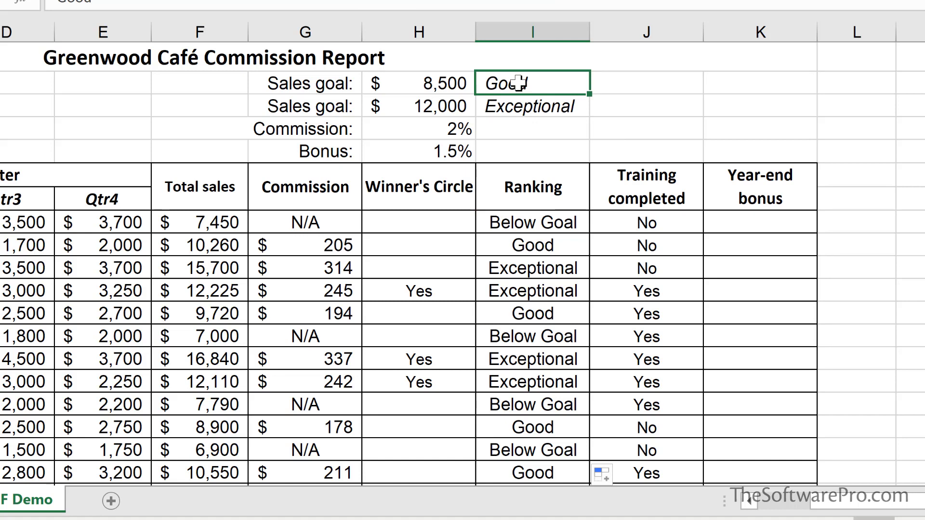
click(532, 222)
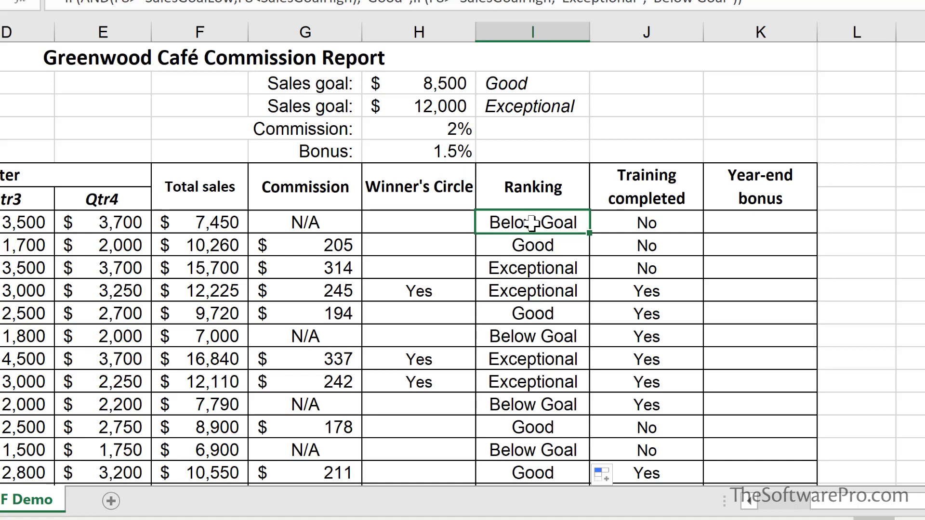
double_click(532, 223)
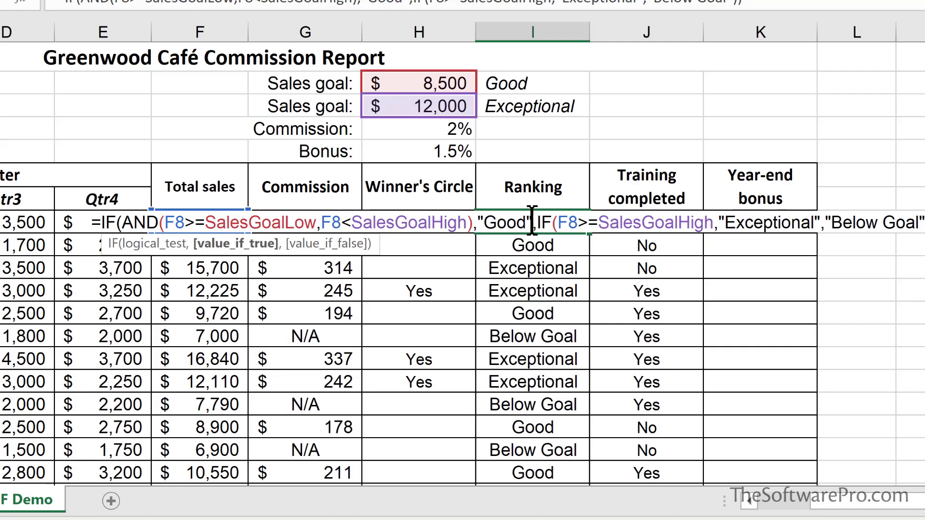
key(Return)
Start an IF formula with a nested OR function in K8 under Year-end bonus, with G8="N/A" as the first condition
key(Up)
key(Right)
key(Right)
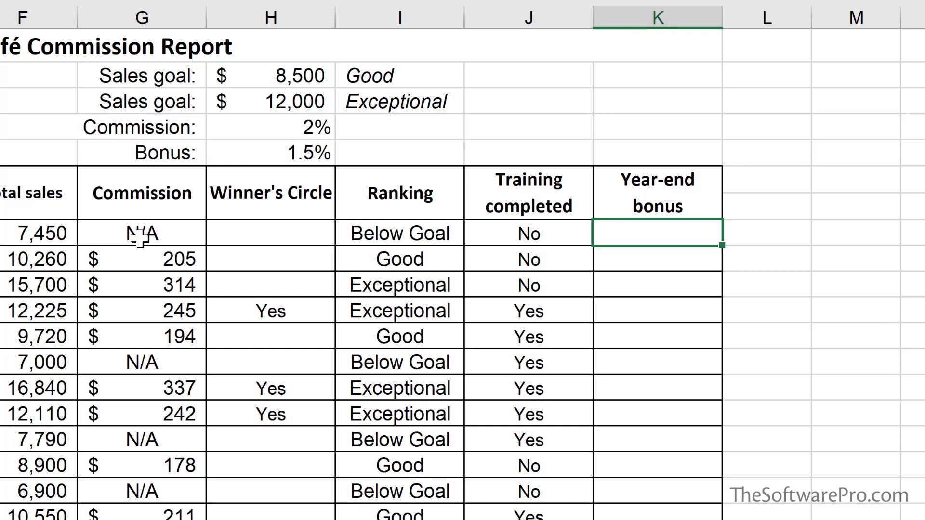
text(=if)
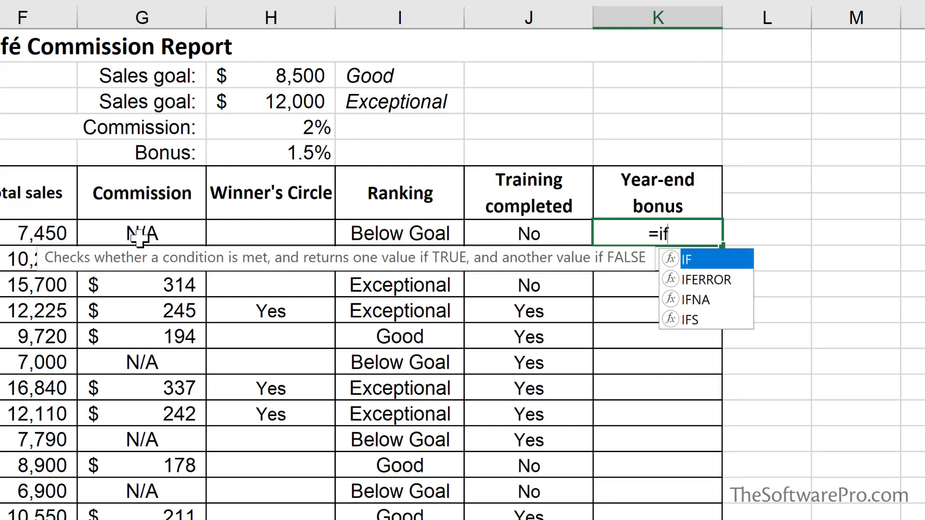
text(()
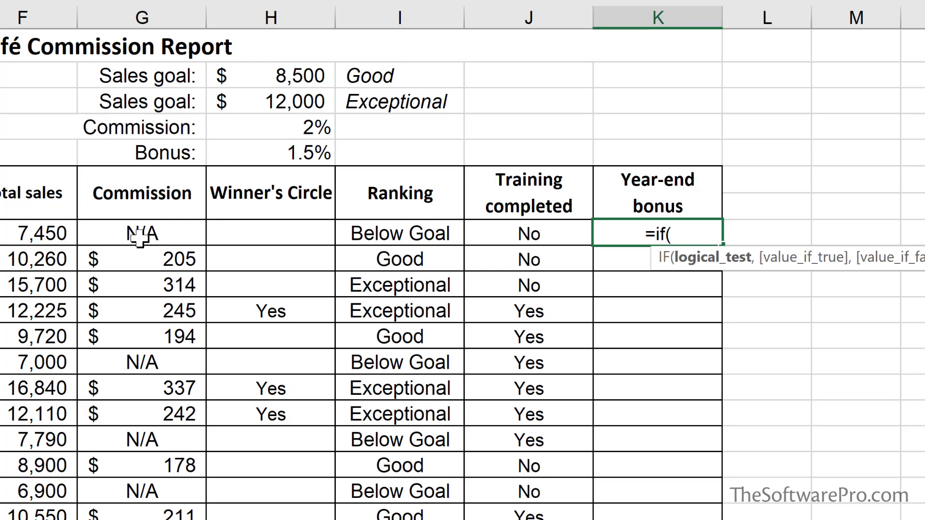
text(or()
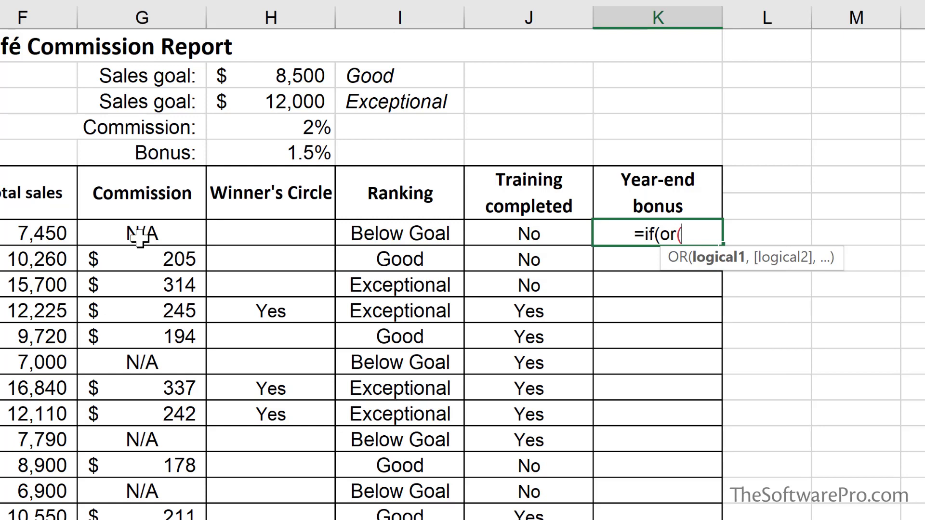
click(139, 238)
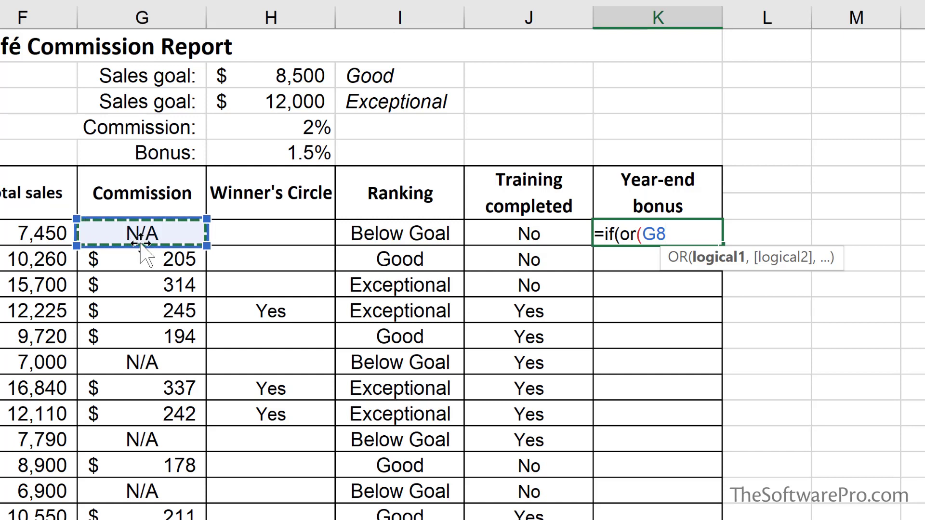
text(="N)
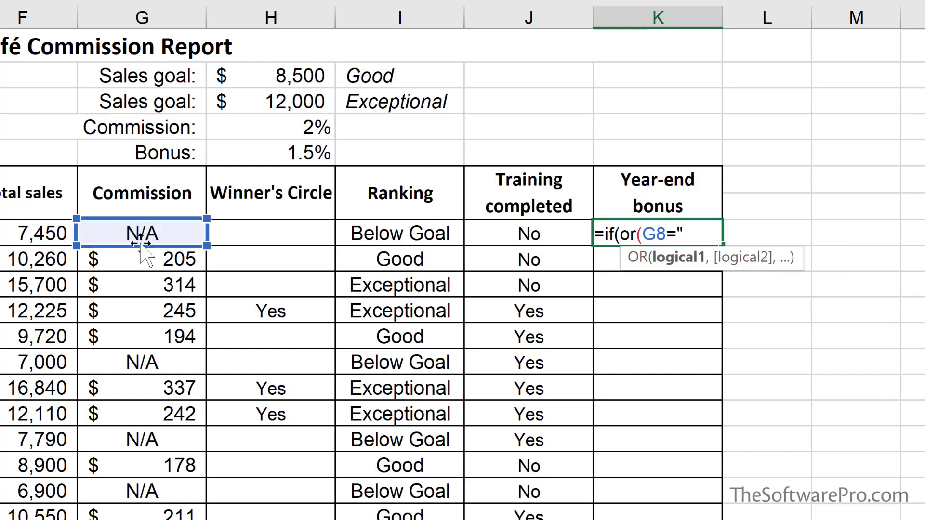
text(/A",)
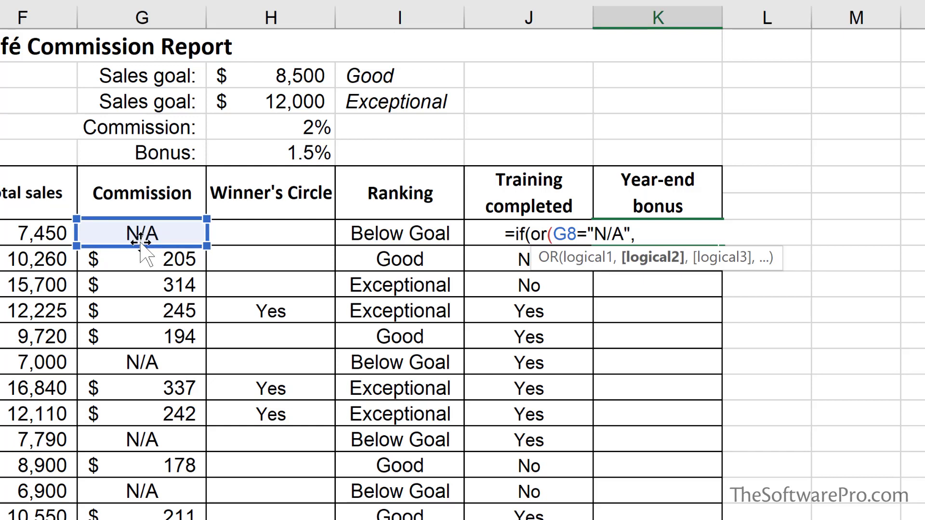
Add J8="No" as the second condition, close the OR function, and return "No bonus" if true
text(j8)
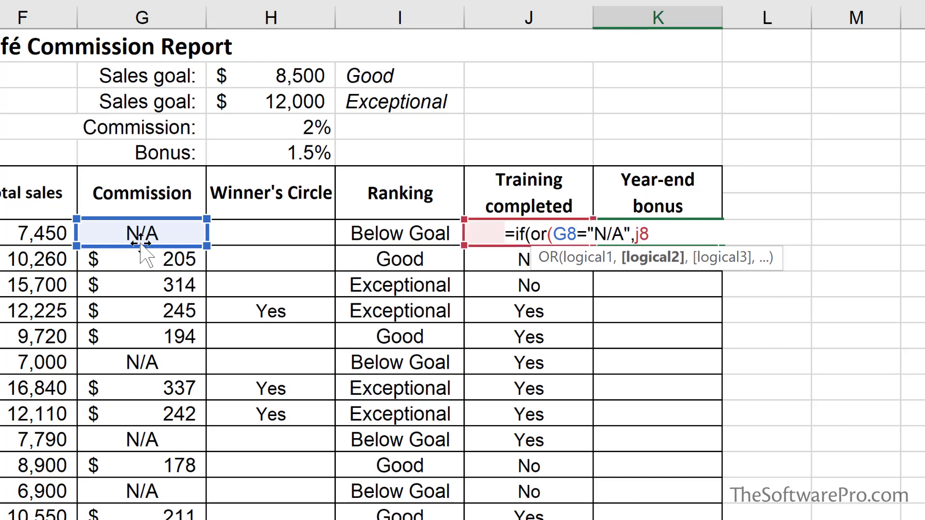
text(="No")
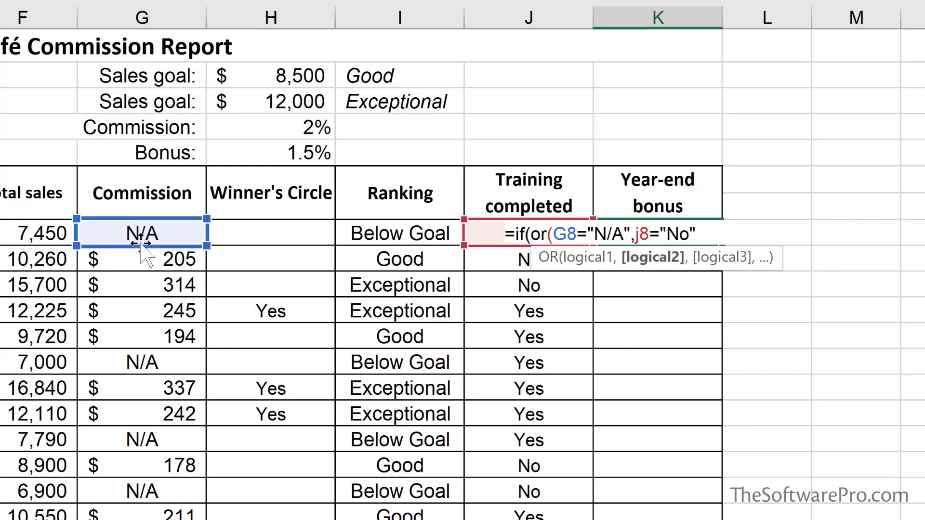
text())
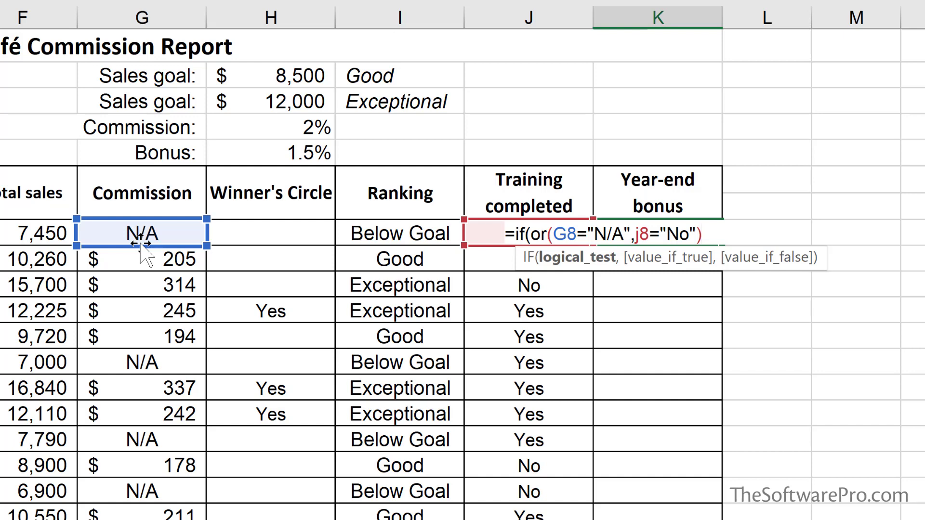
text(,"No)
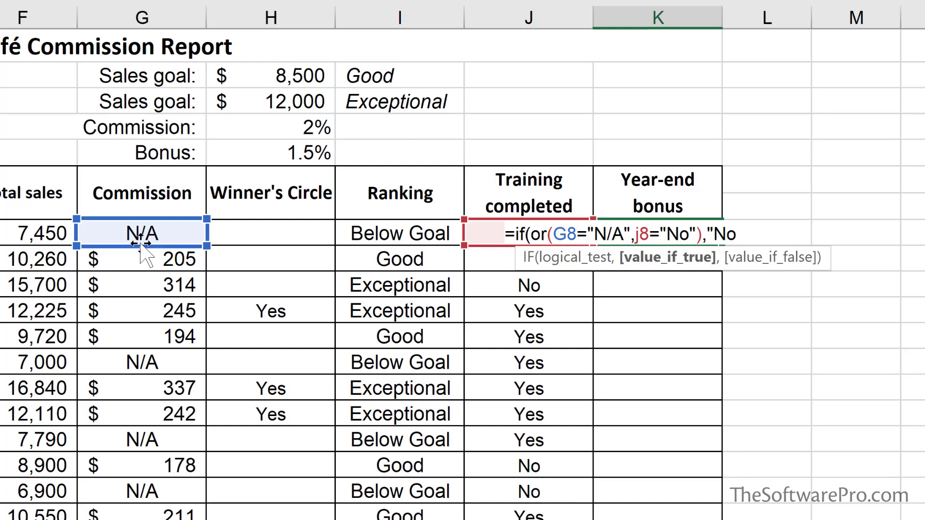
text( bonus")
text(,)
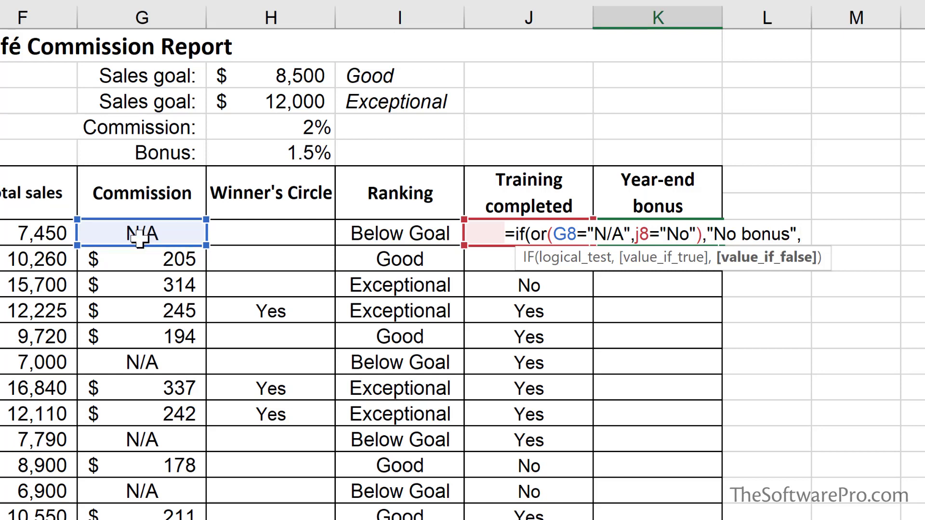
Complete the K8 formula with F8*$H$5 as the value if false, and fill it down the Year-end bonus column
click(23, 233)
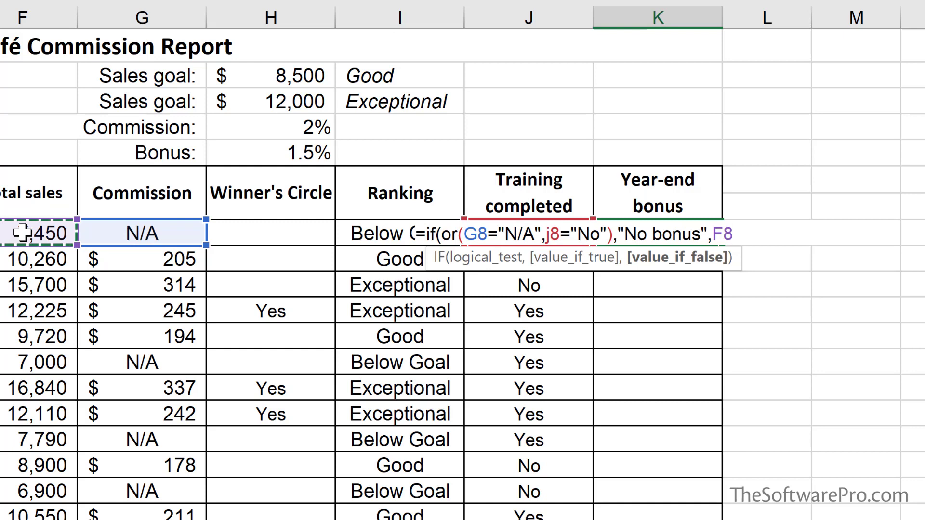
text(*)
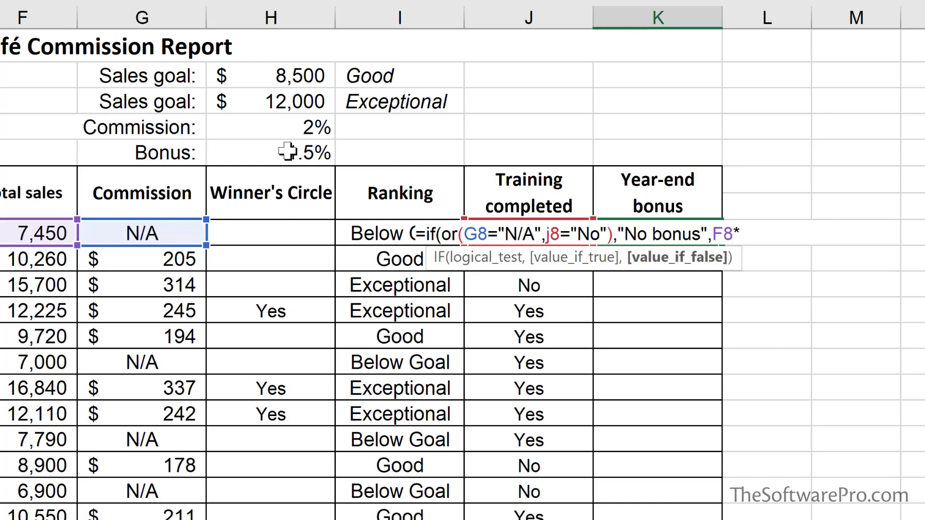
click(288, 151)
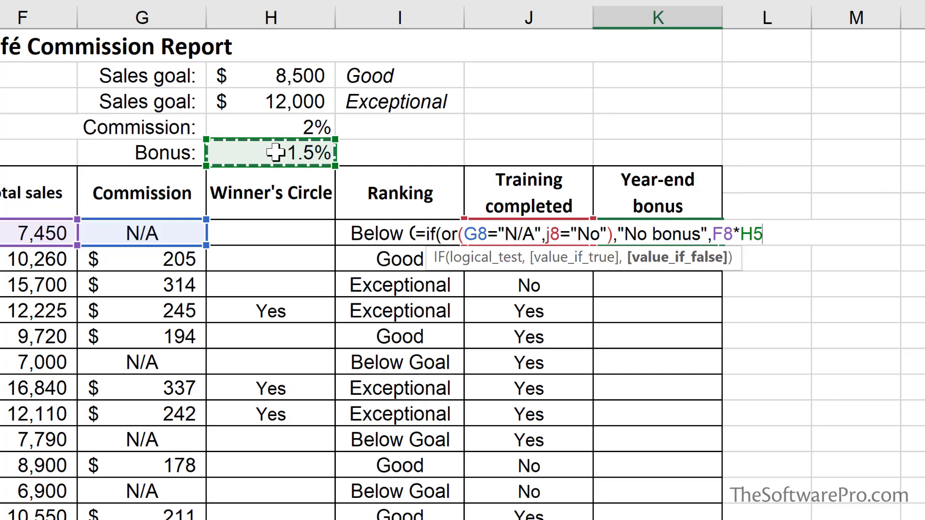
key(F4)
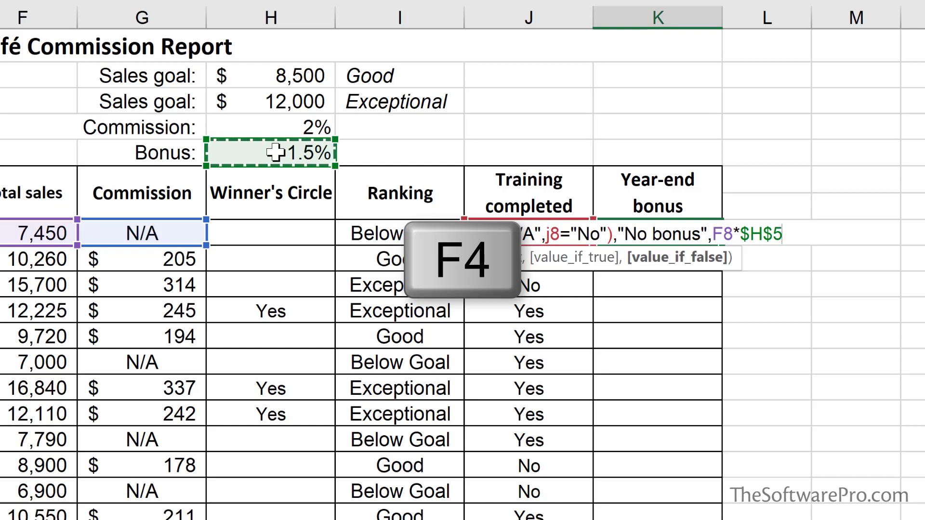
text())
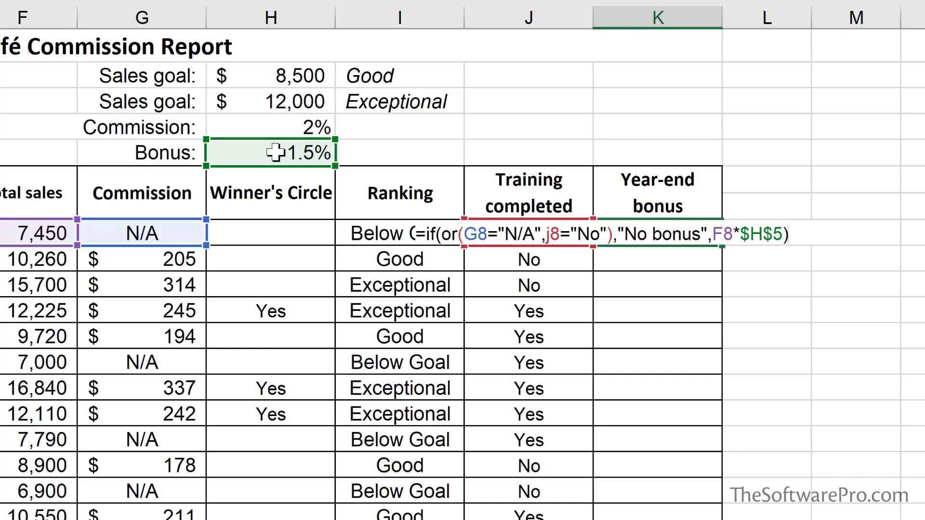
key(Return)
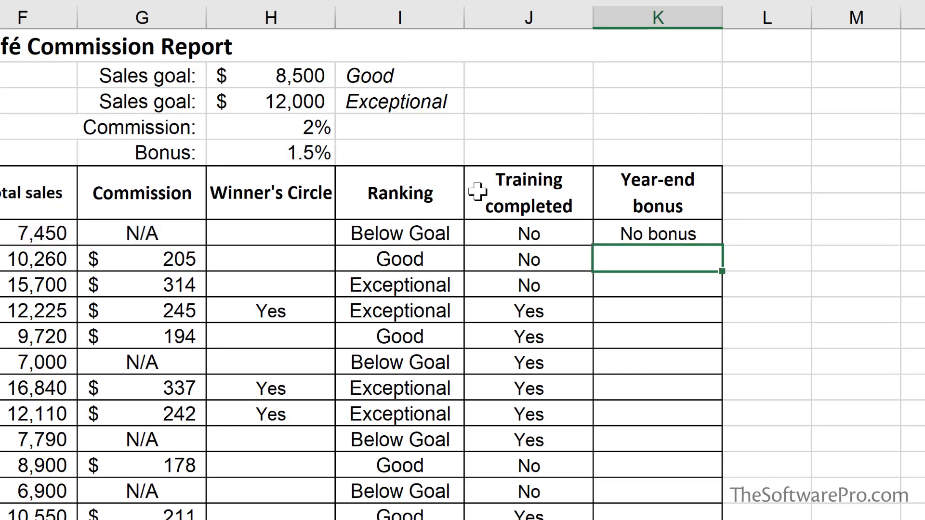
click(685, 236)
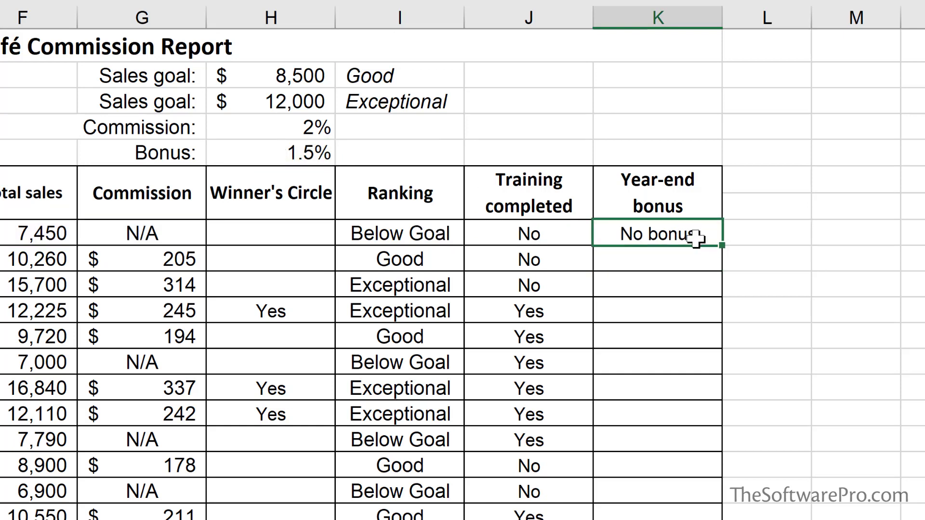
double_click(722, 246)
Check the Year-end bonus results in rows 8 and 10 against each row's total sales, commission and training status
drag(14, 232, 533, 231)
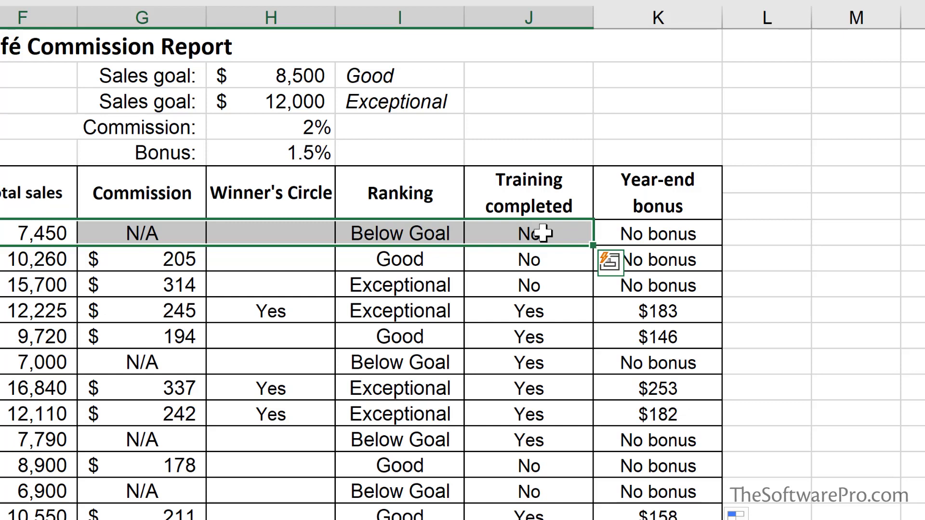
click(44, 286)
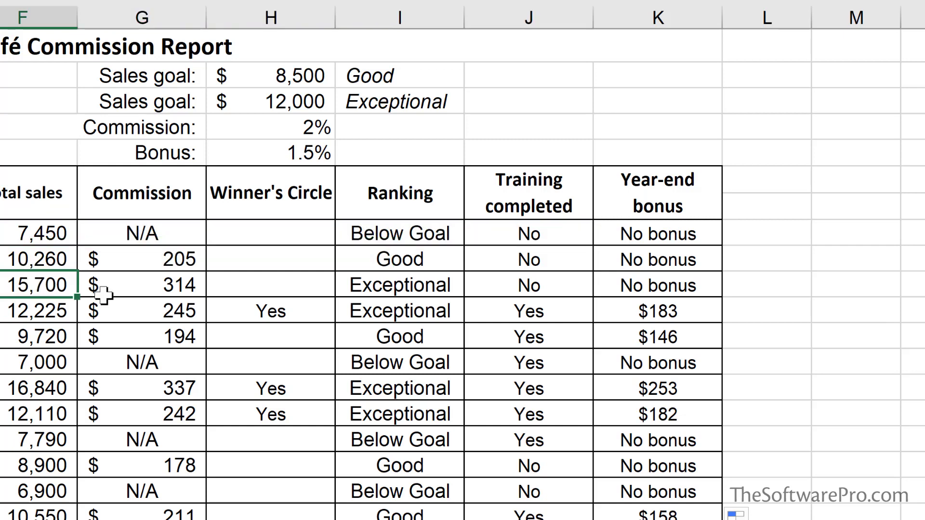
drag(104, 295, 572, 290)
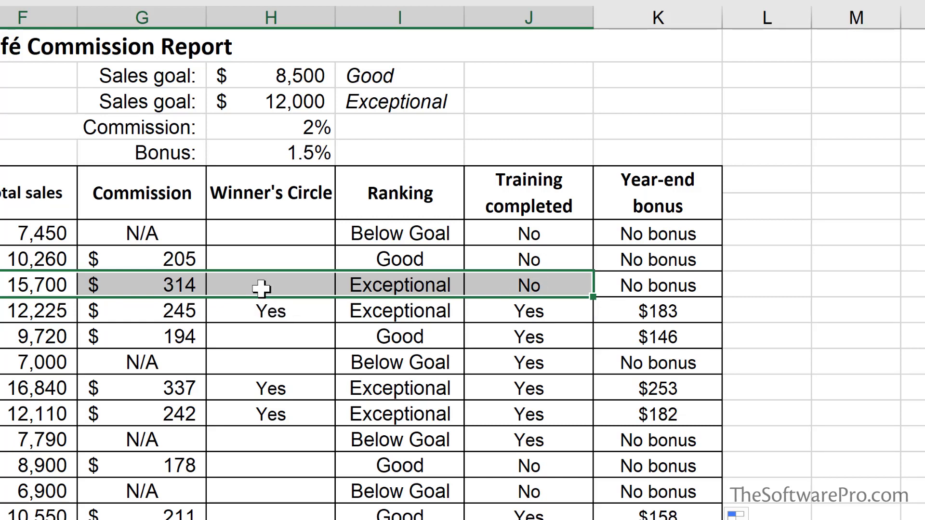
click(630, 285)
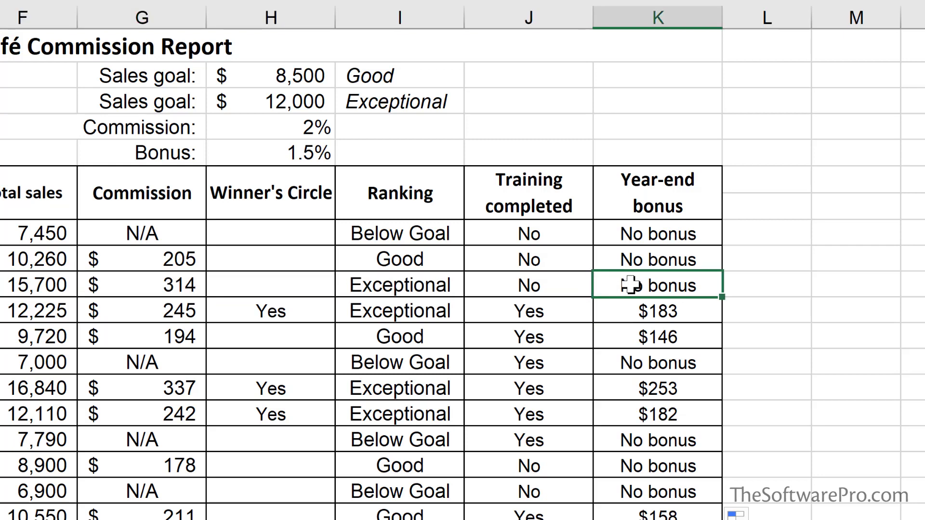